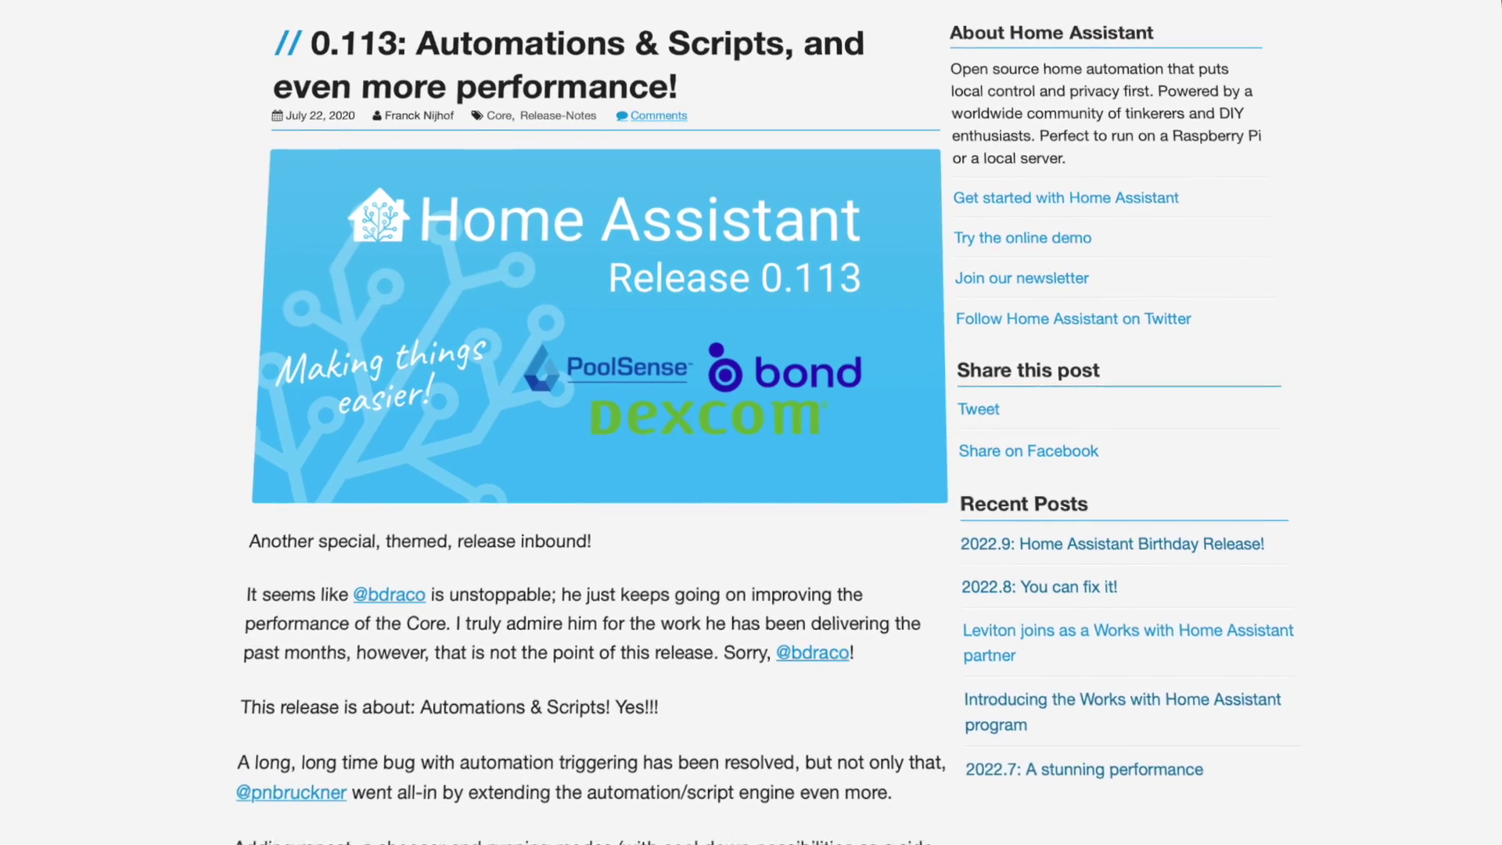
Scroll the 0.113 release notes down to the Automations & Scripts Chooser code example
scroll(595, 422, "down", 20)
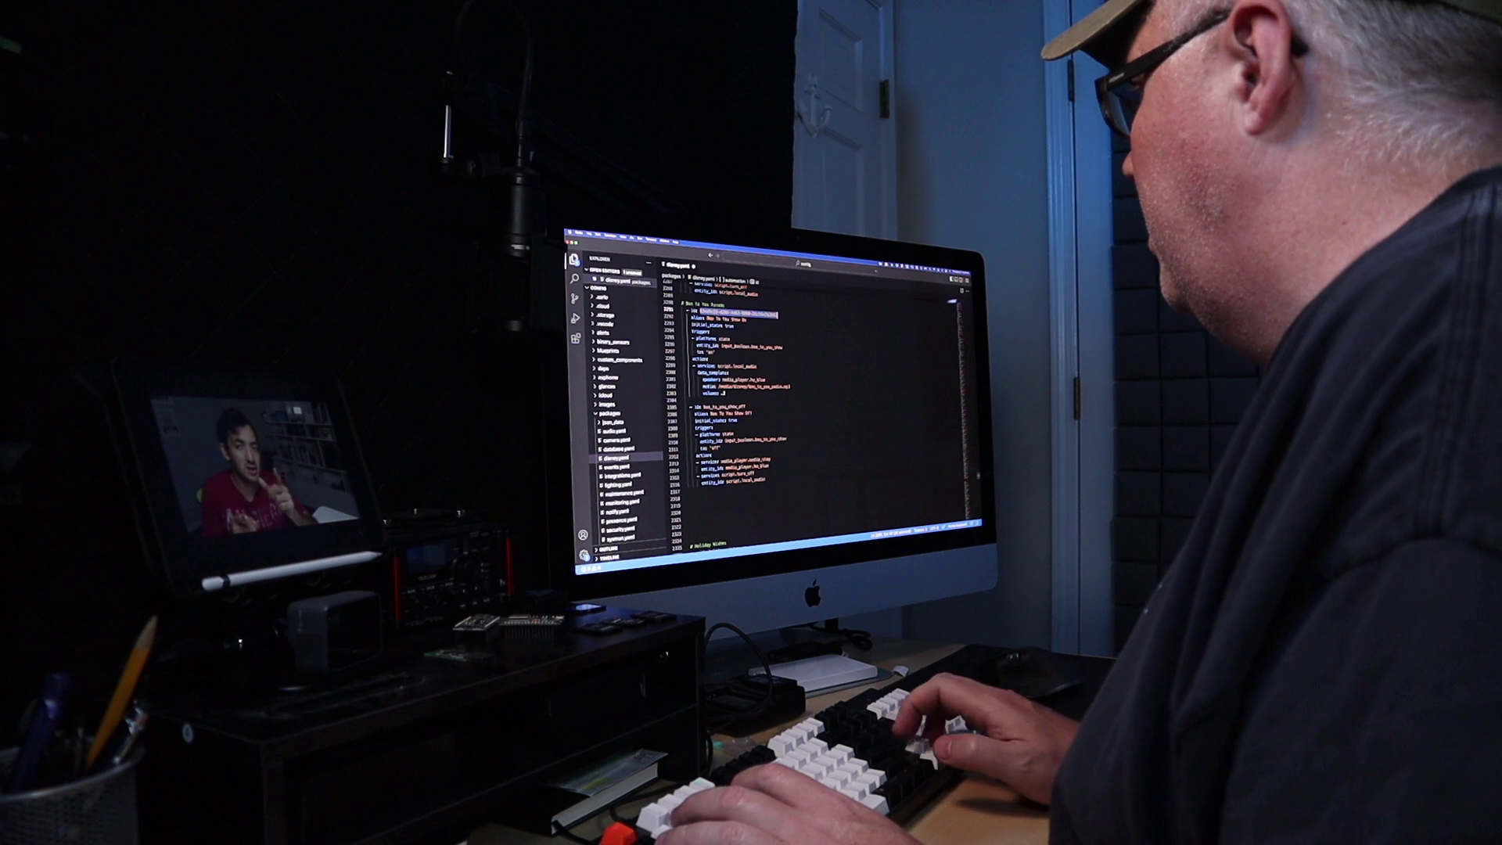
Add 'id: start' under the first trigger's to: 'on' line in disney.yaml
left_click(742, 319)
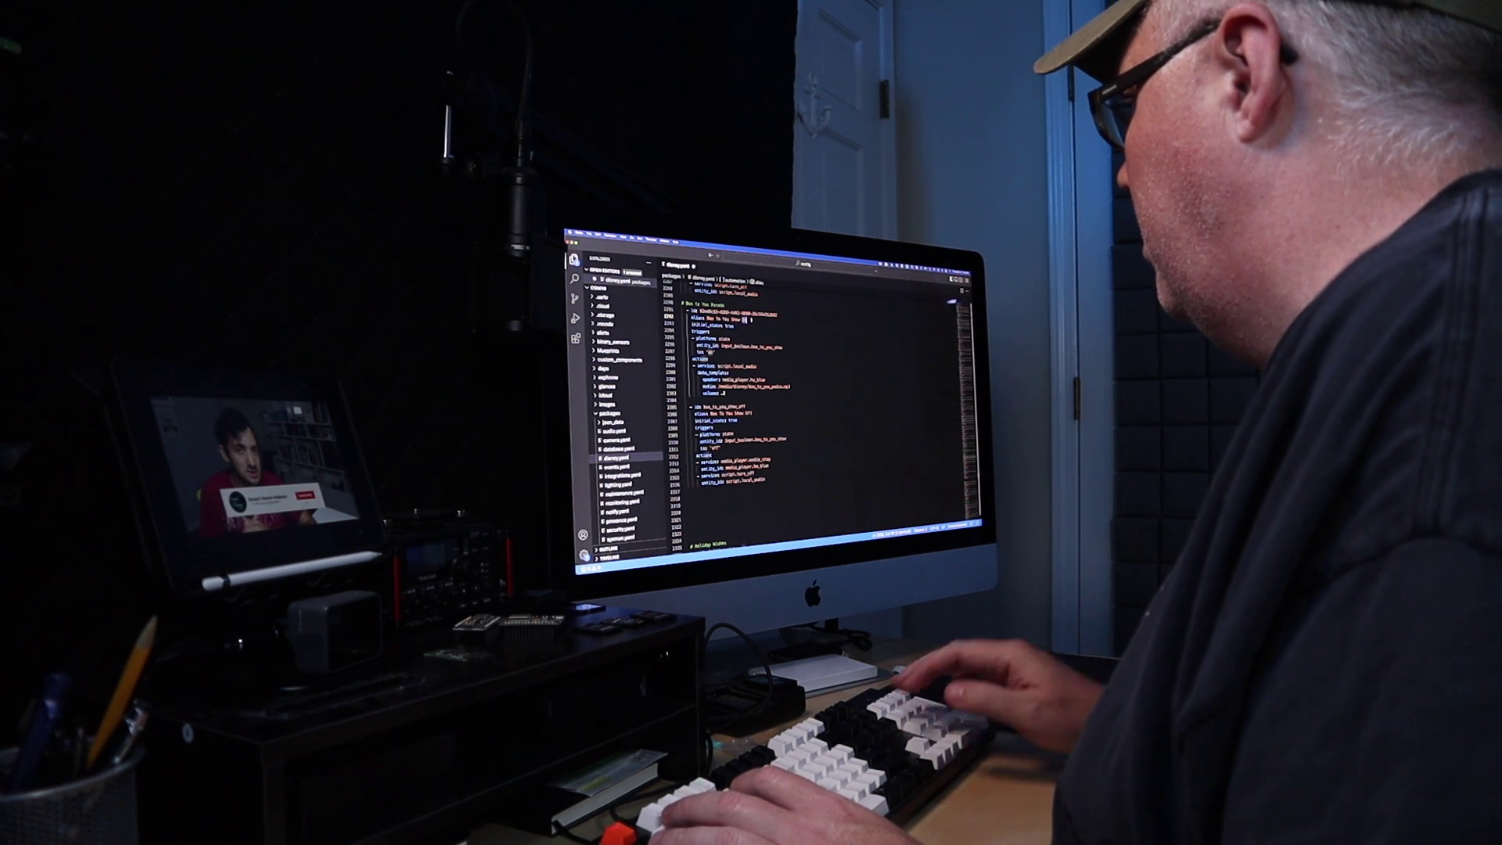
left_click(715, 354)
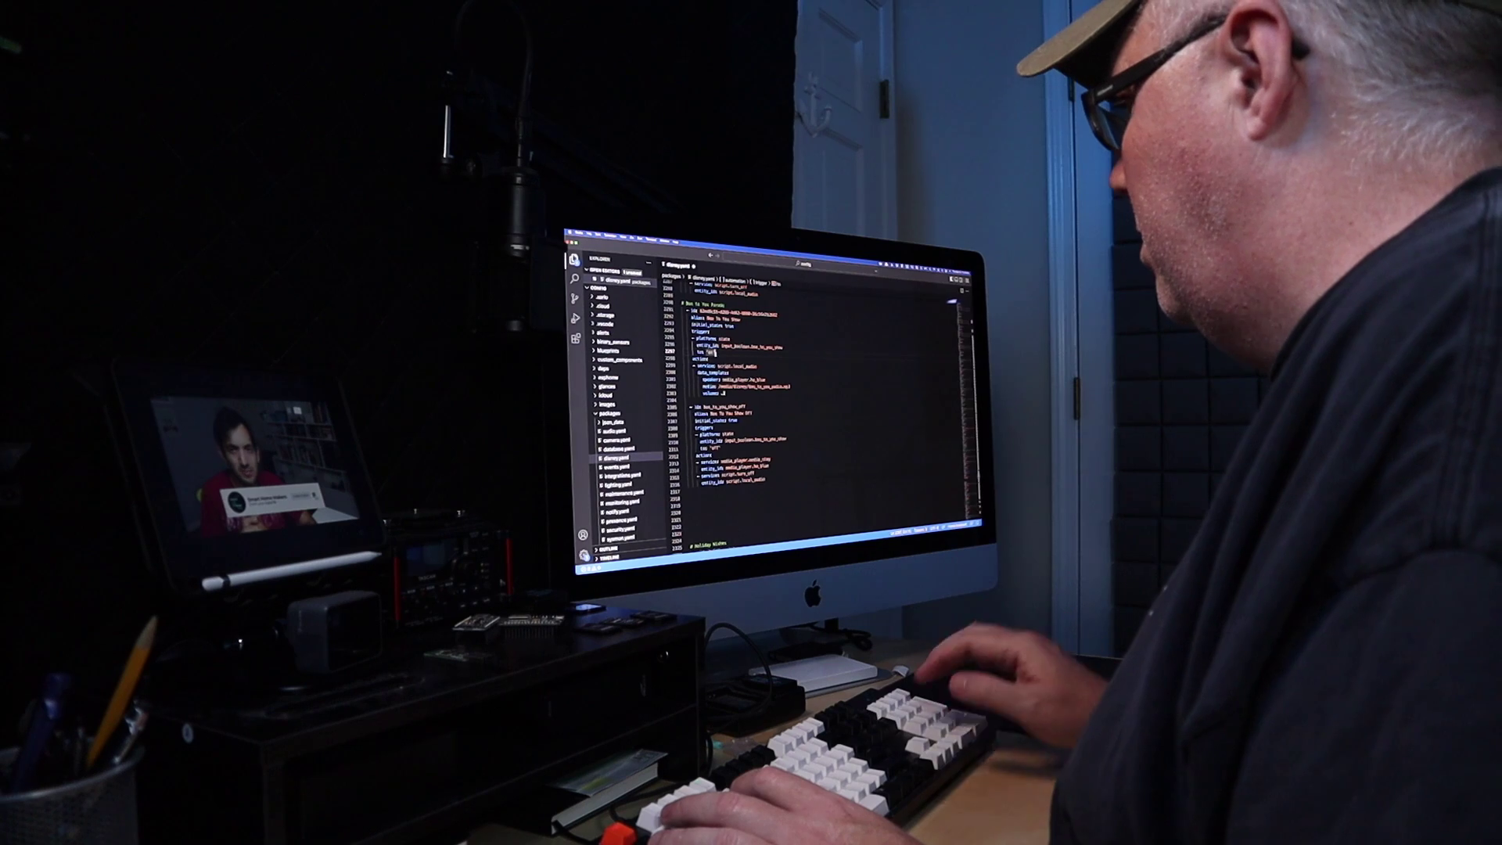
key("Return")
type("id: start")
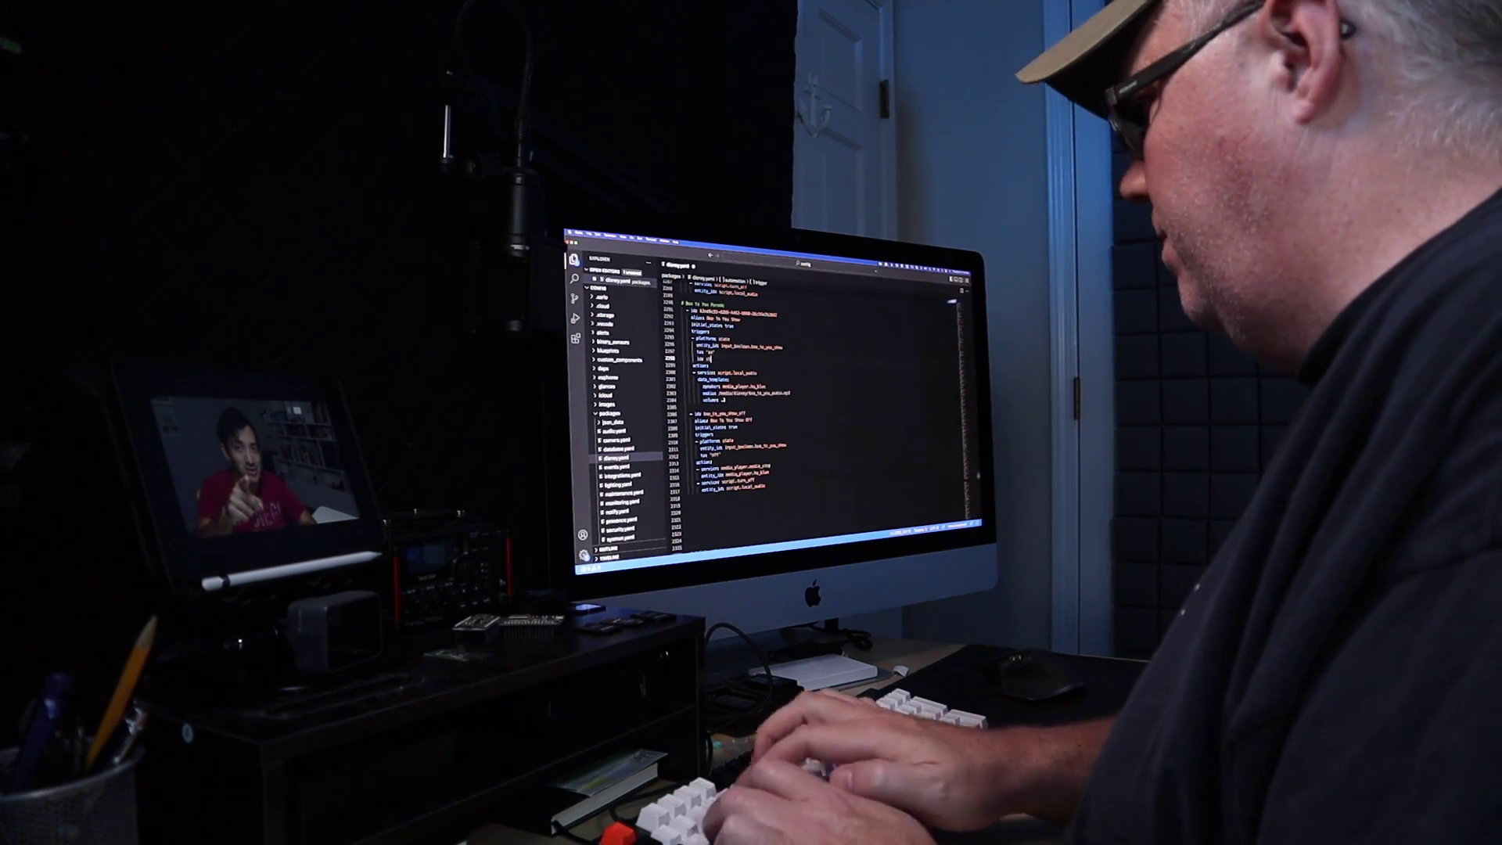
key("Return")
key("Return")
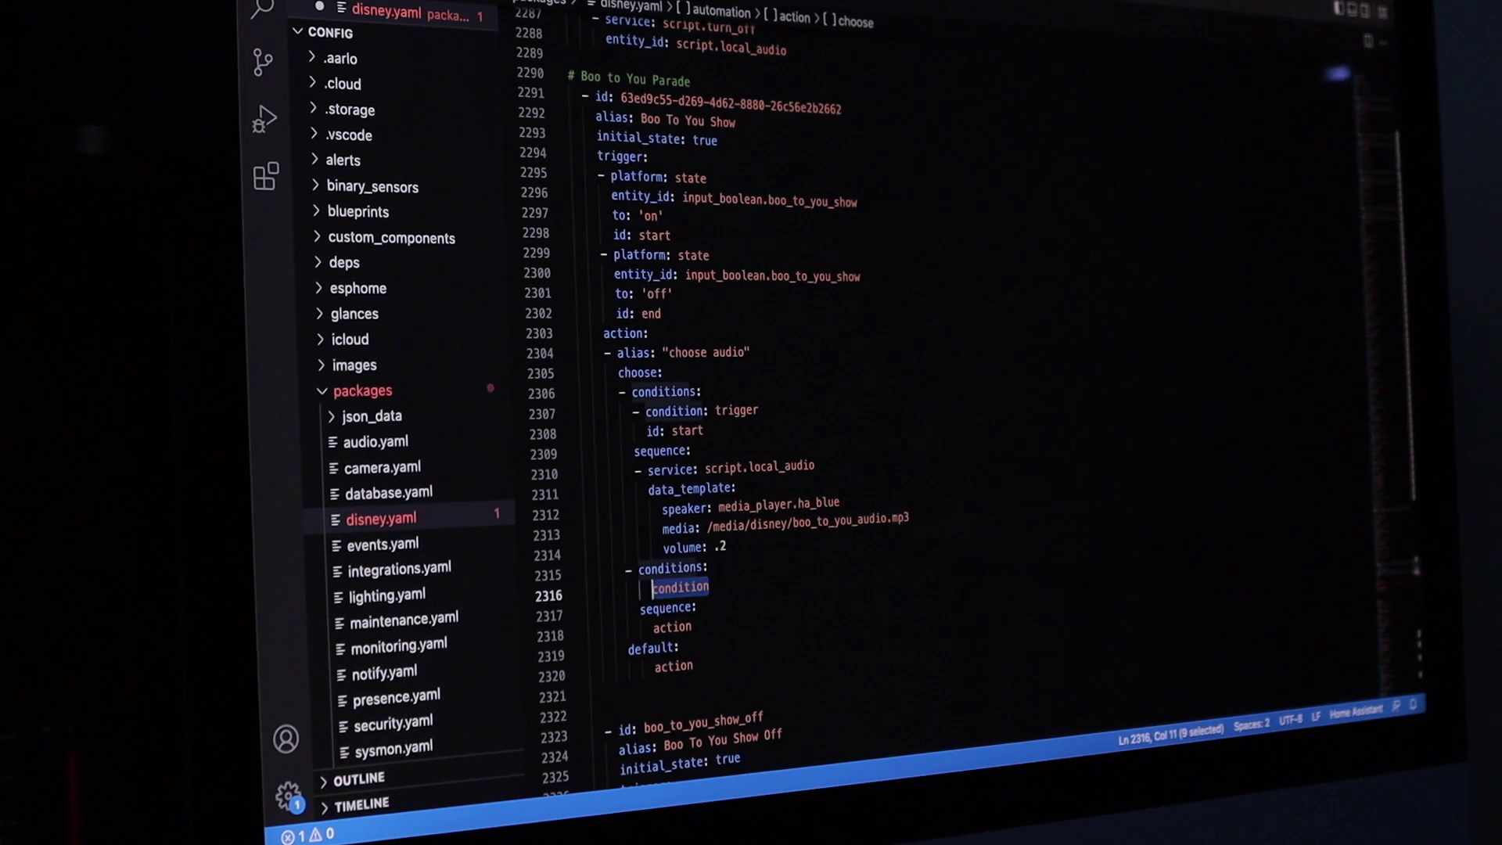
Change the second conditions entry to '- condition: trigger' with 'id: end'
key("BackSpace")
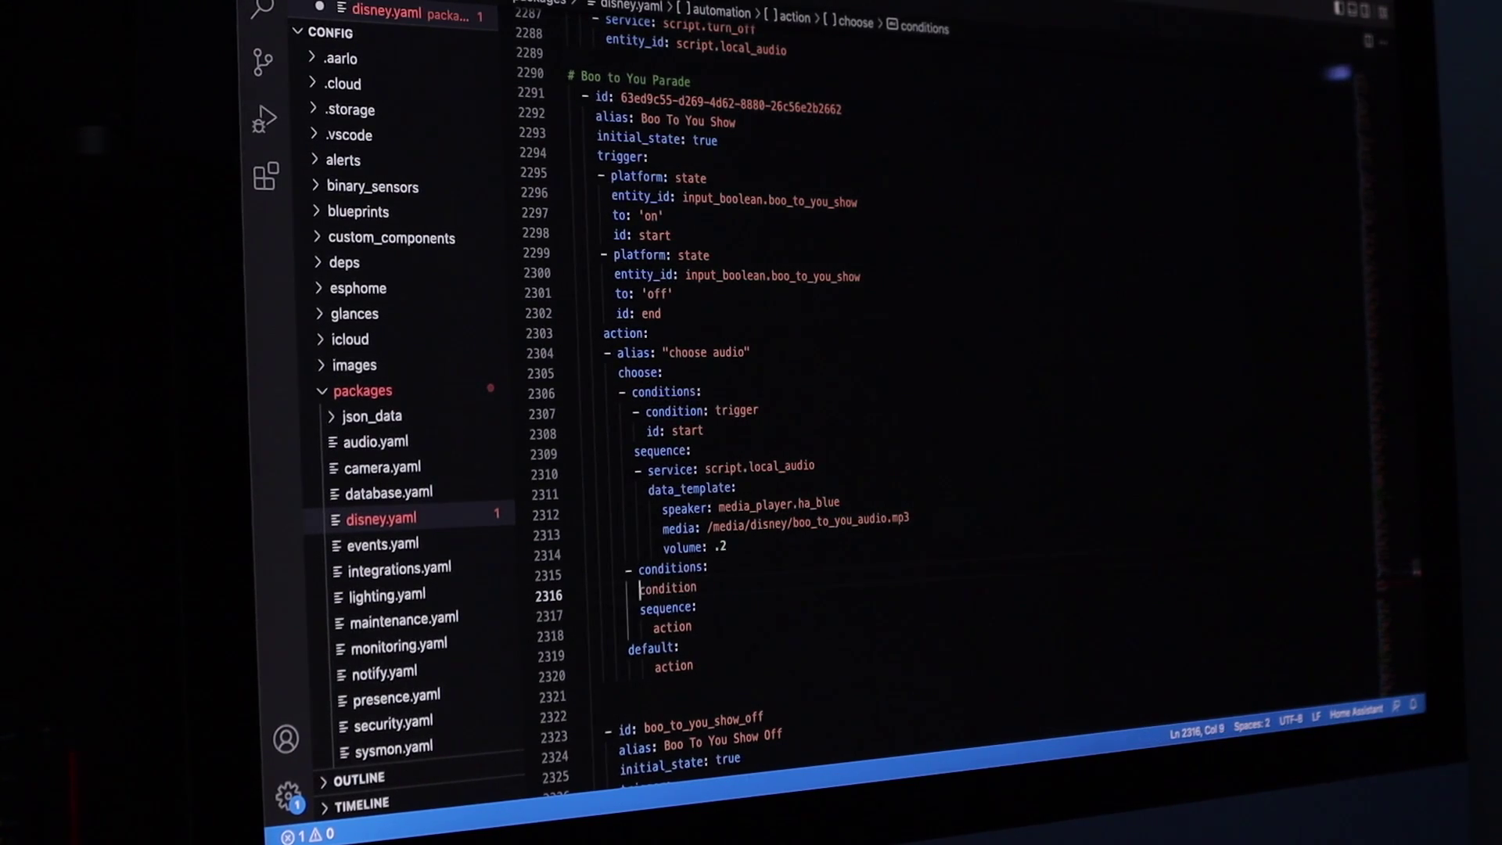
type("- condition: trigger")
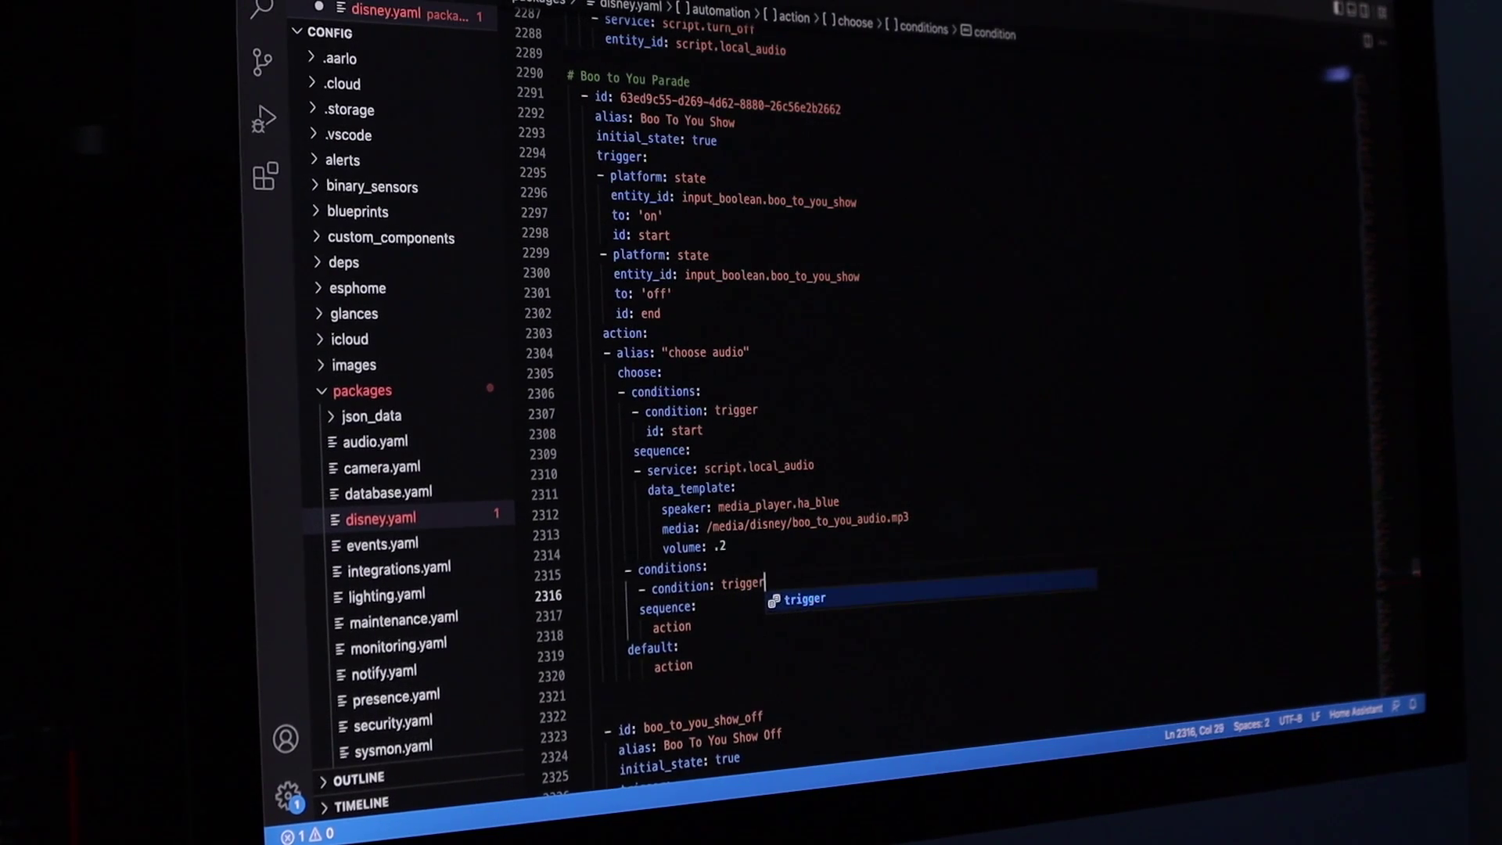
key("Return")
key("Return")
type("id: end")
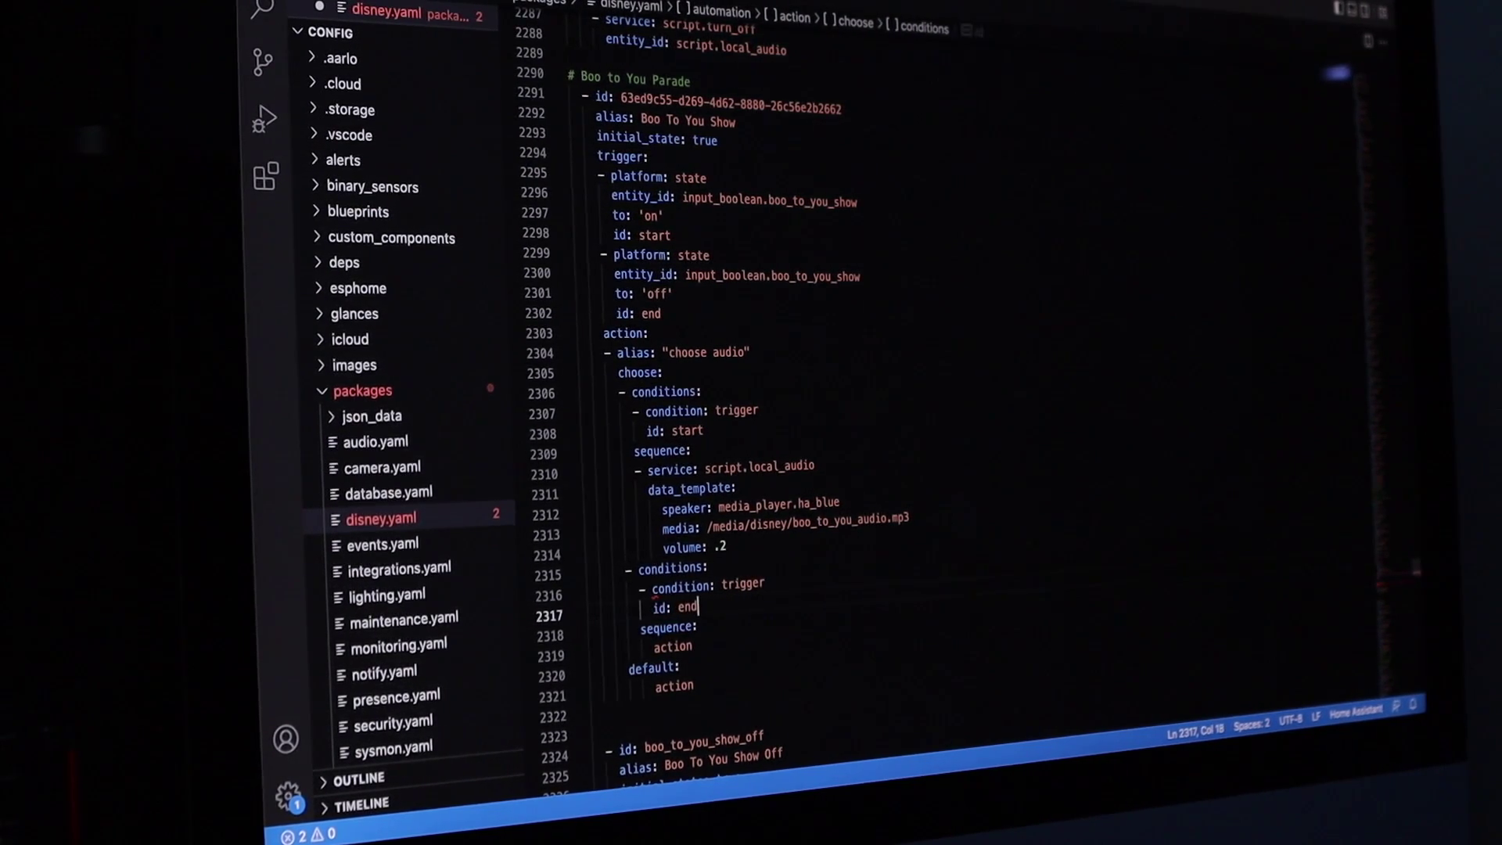
key("Down")
key("Down")
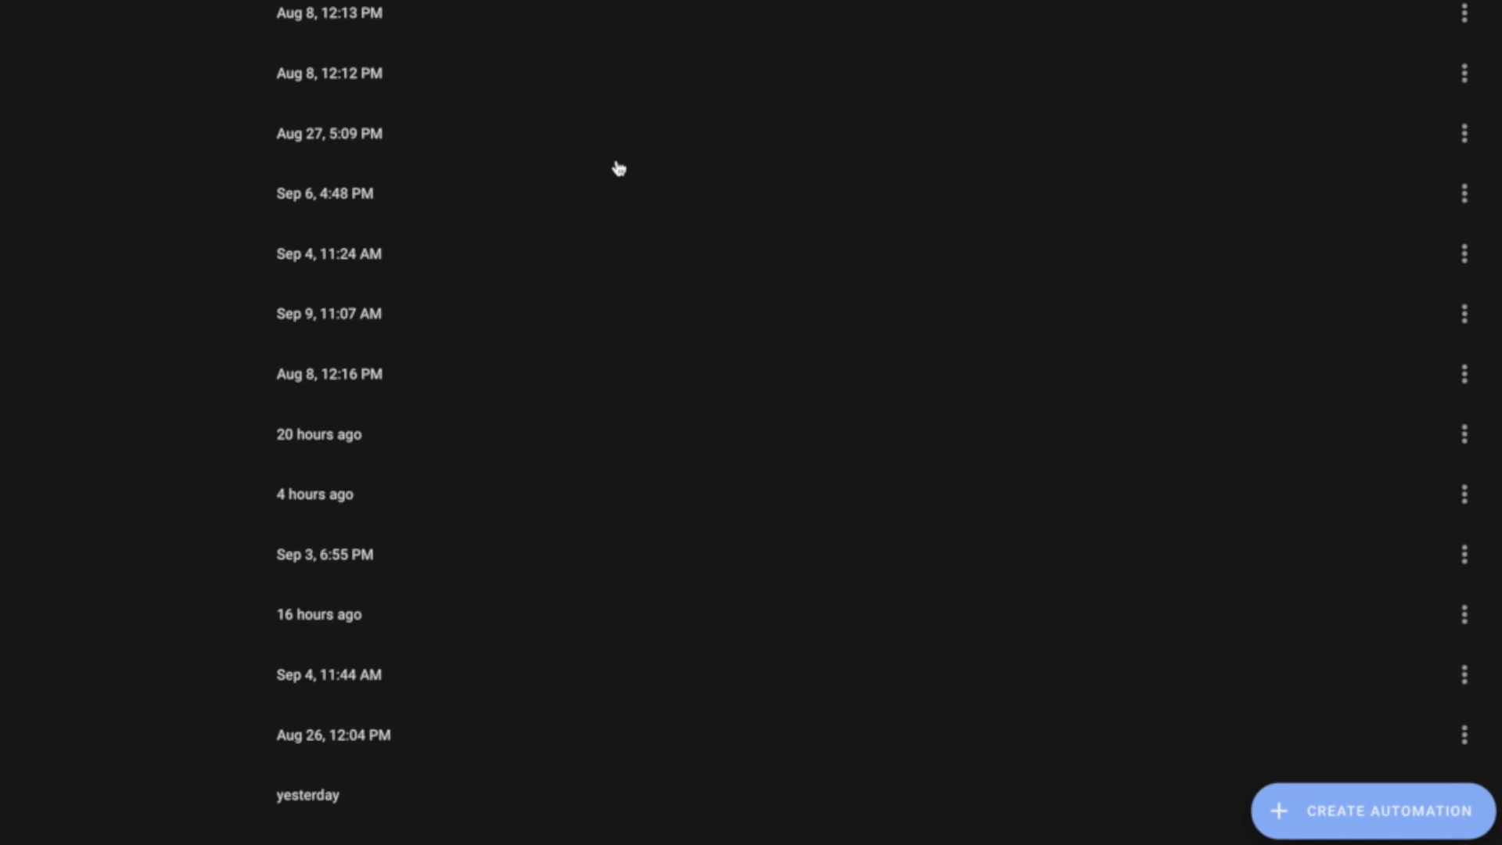
Create an empty automation and add a State trigger
left_click(1381, 809)
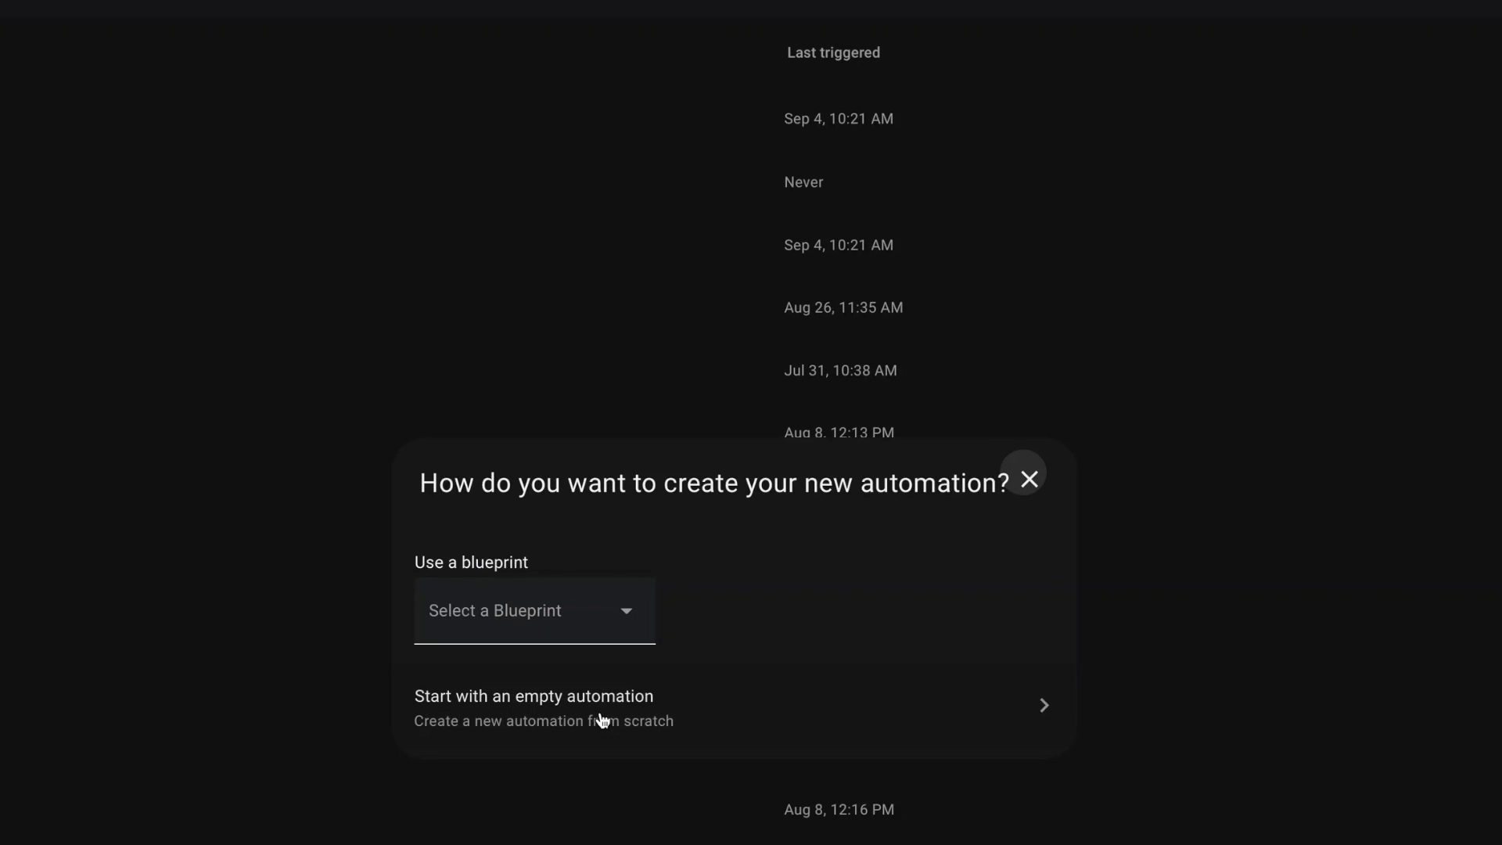
left_click(602, 719)
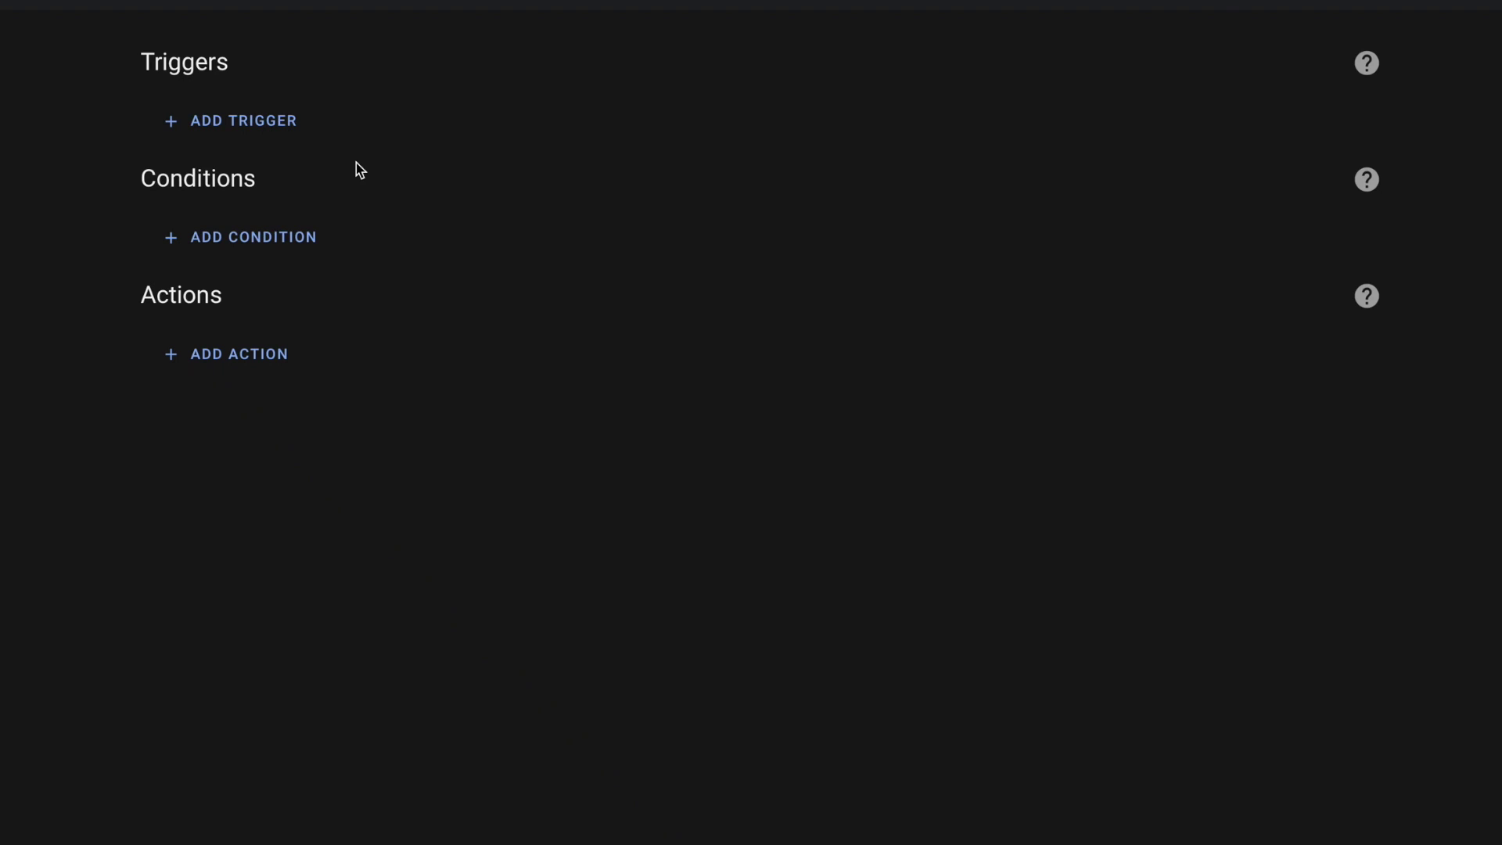
left_click(278, 120)
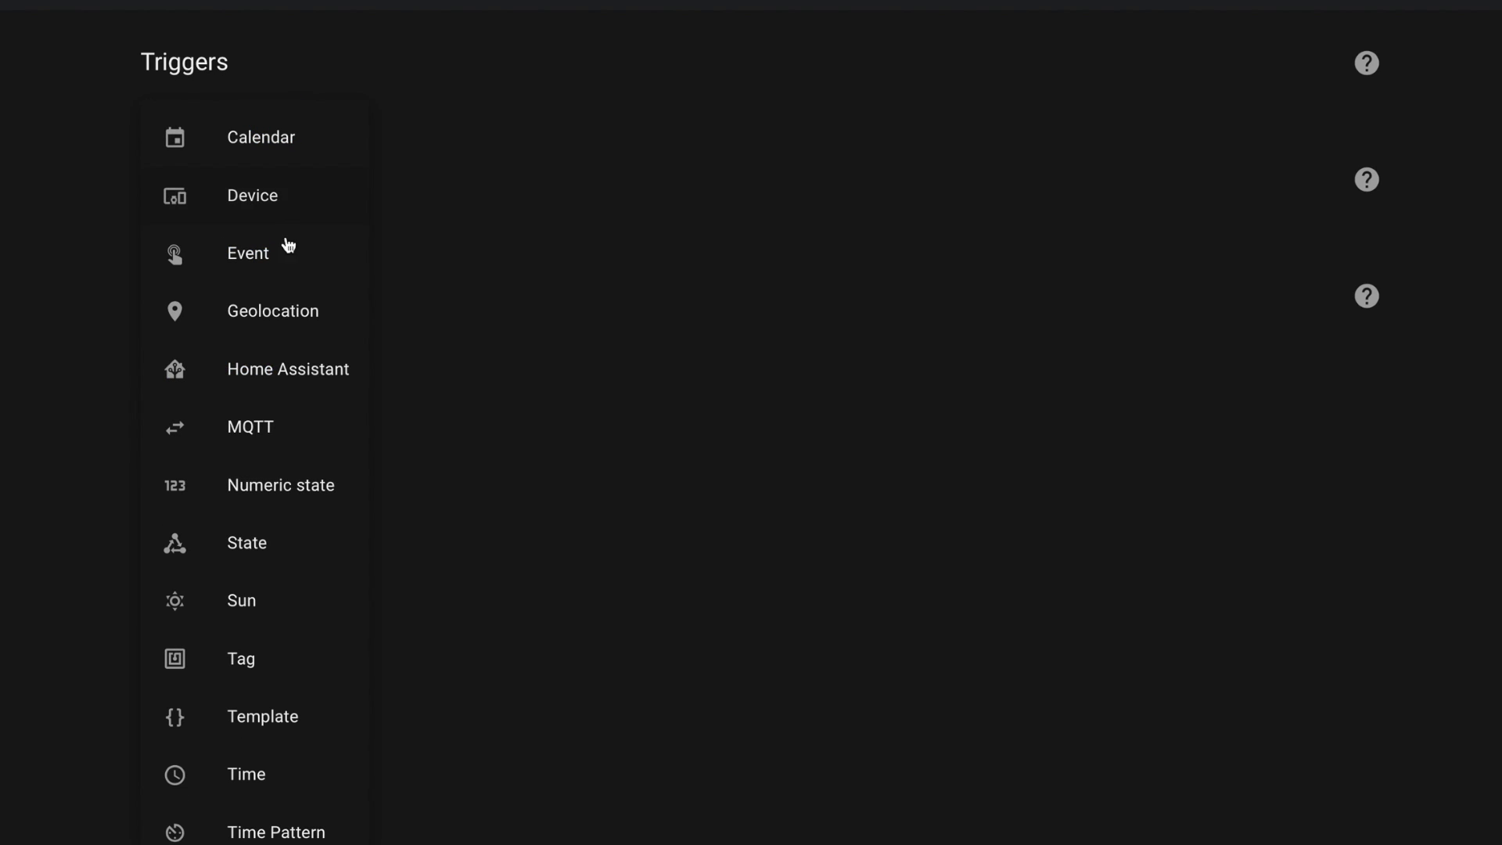
left_click(248, 543)
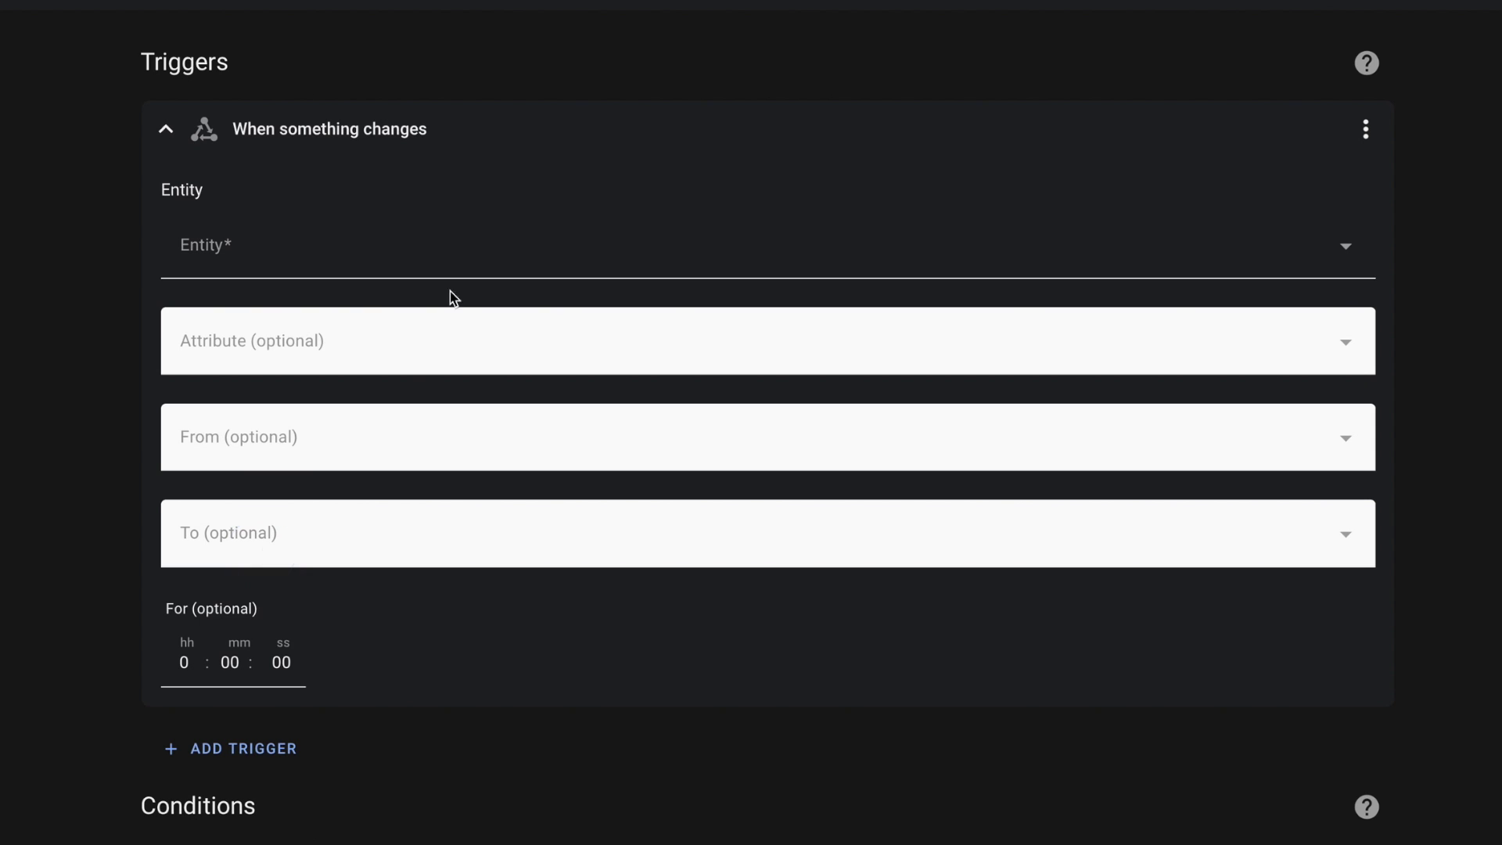
Set the trigger to Studio Airfreshener going from Off to On for 20 minutes
left_click(454, 244)
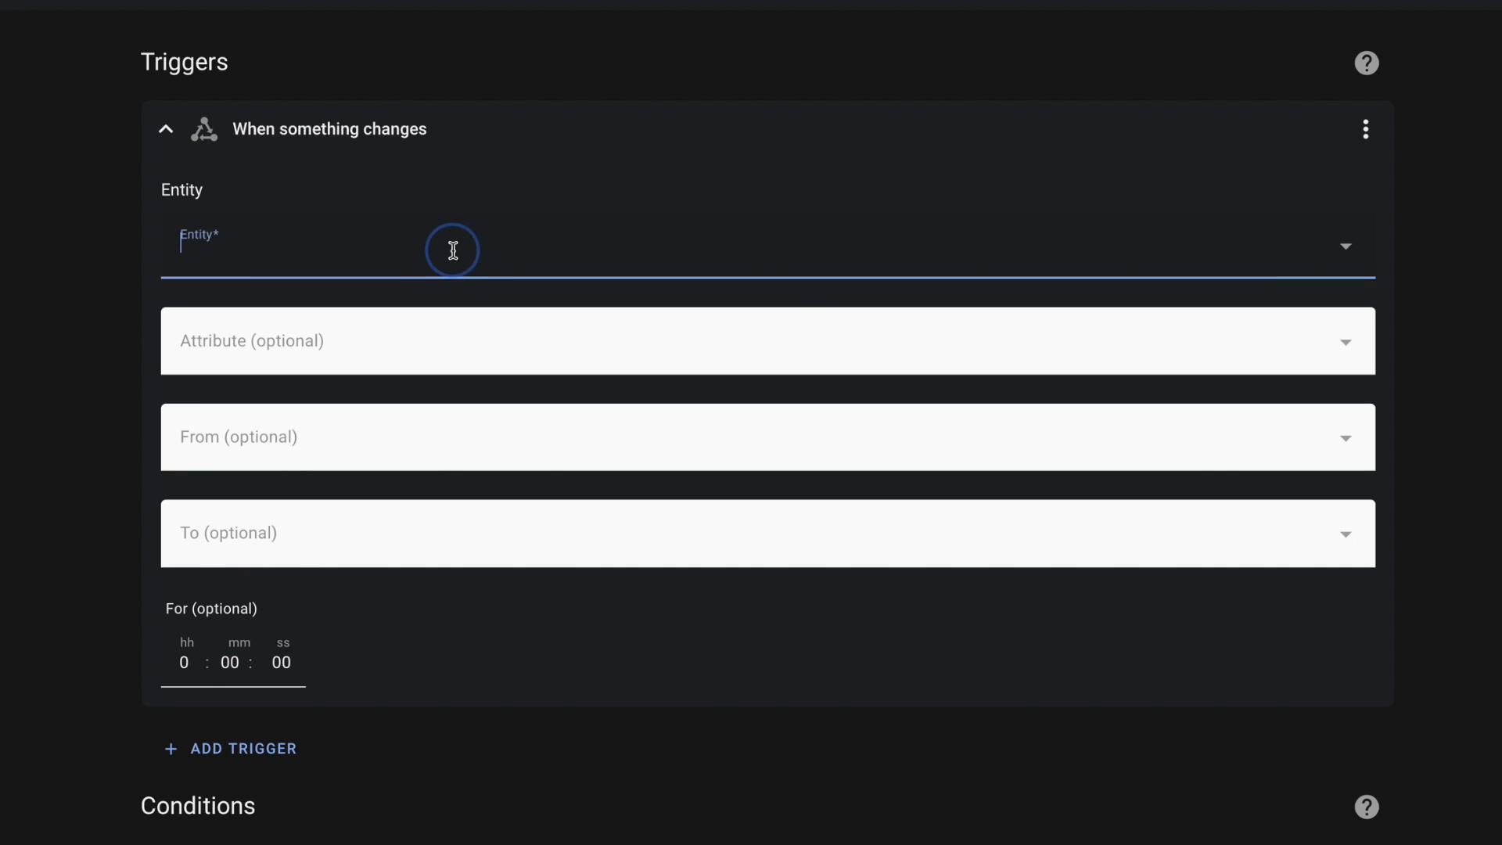
type("studio ai")
left_click(323, 328)
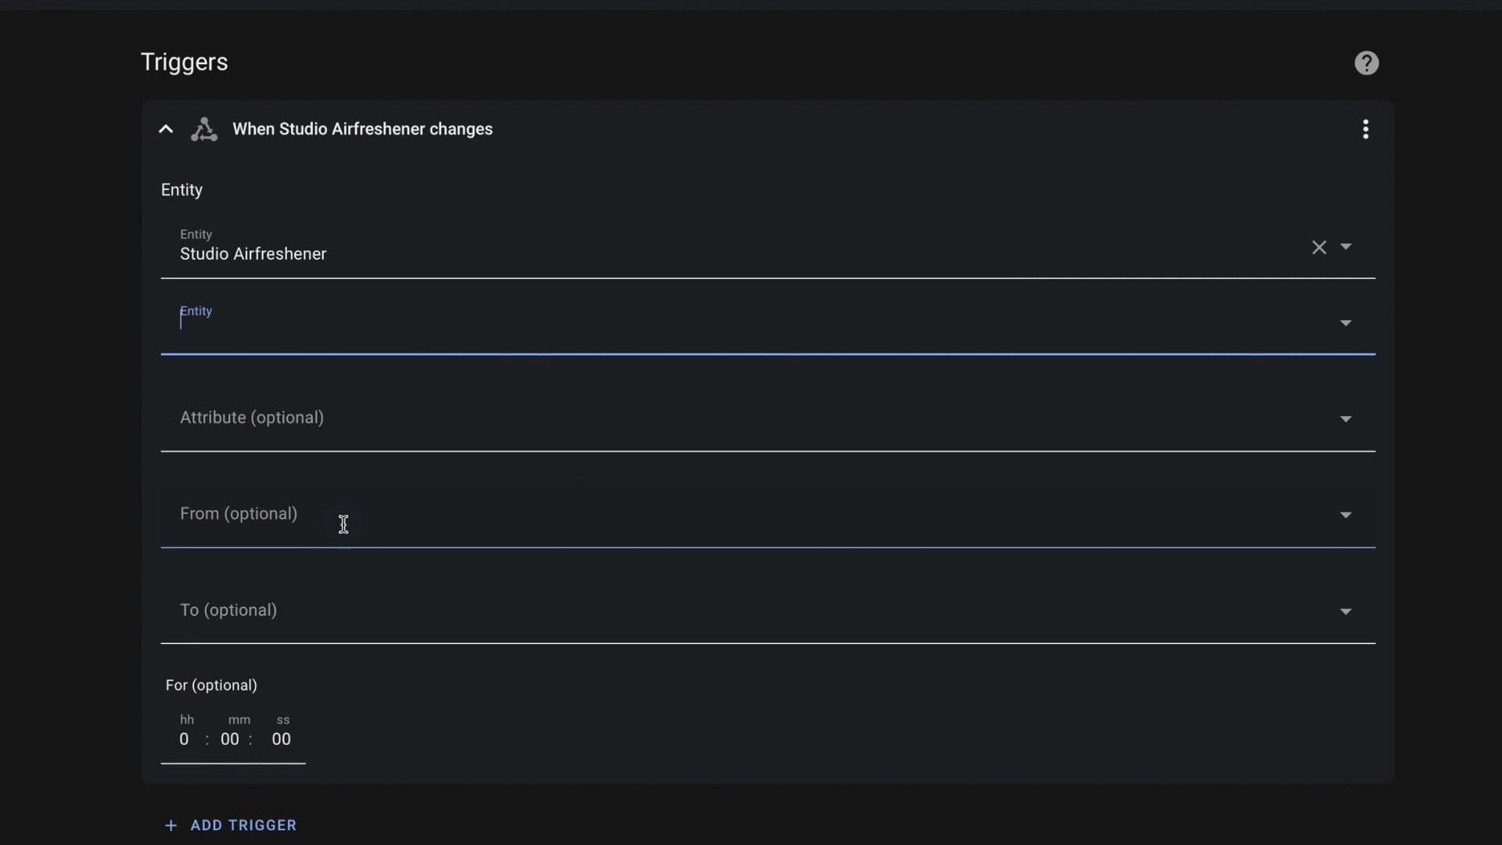
left_click(343, 524)
left_click(205, 637)
left_click(266, 614)
left_click(211, 690)
left_click(229, 738)
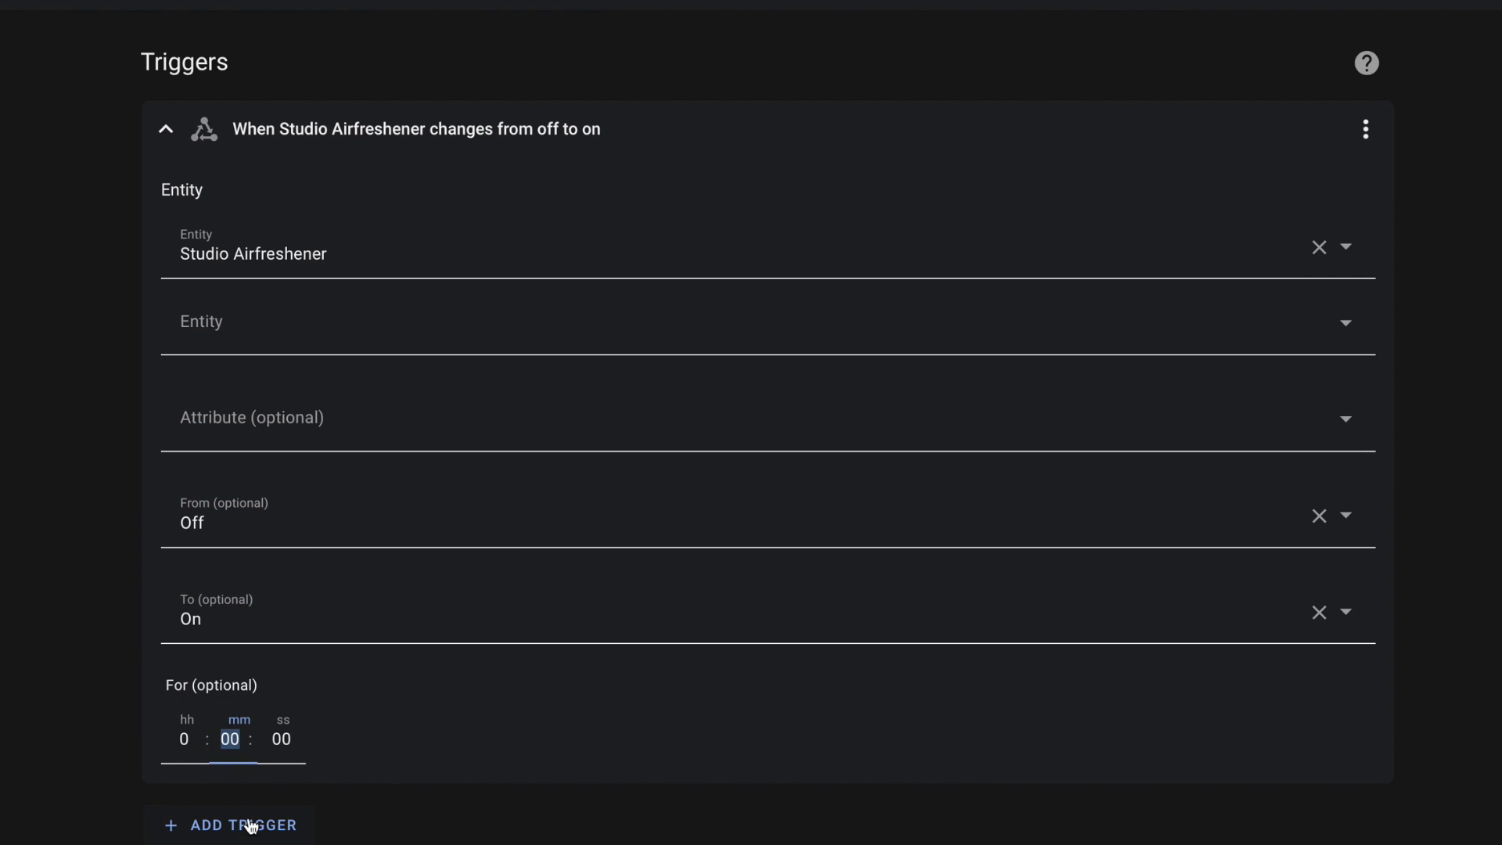
type("20")
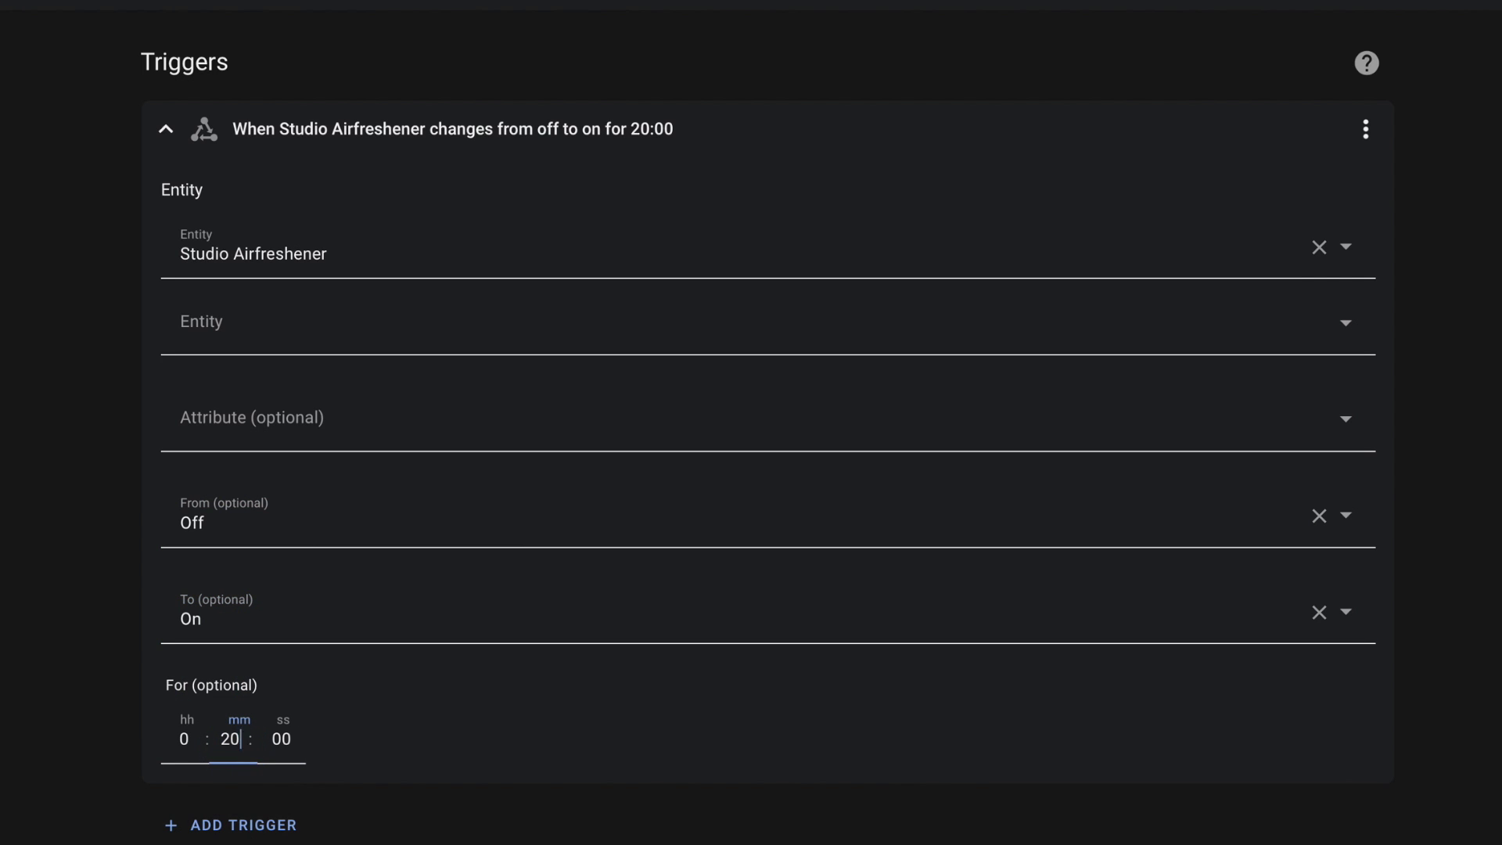
left_click(439, 149)
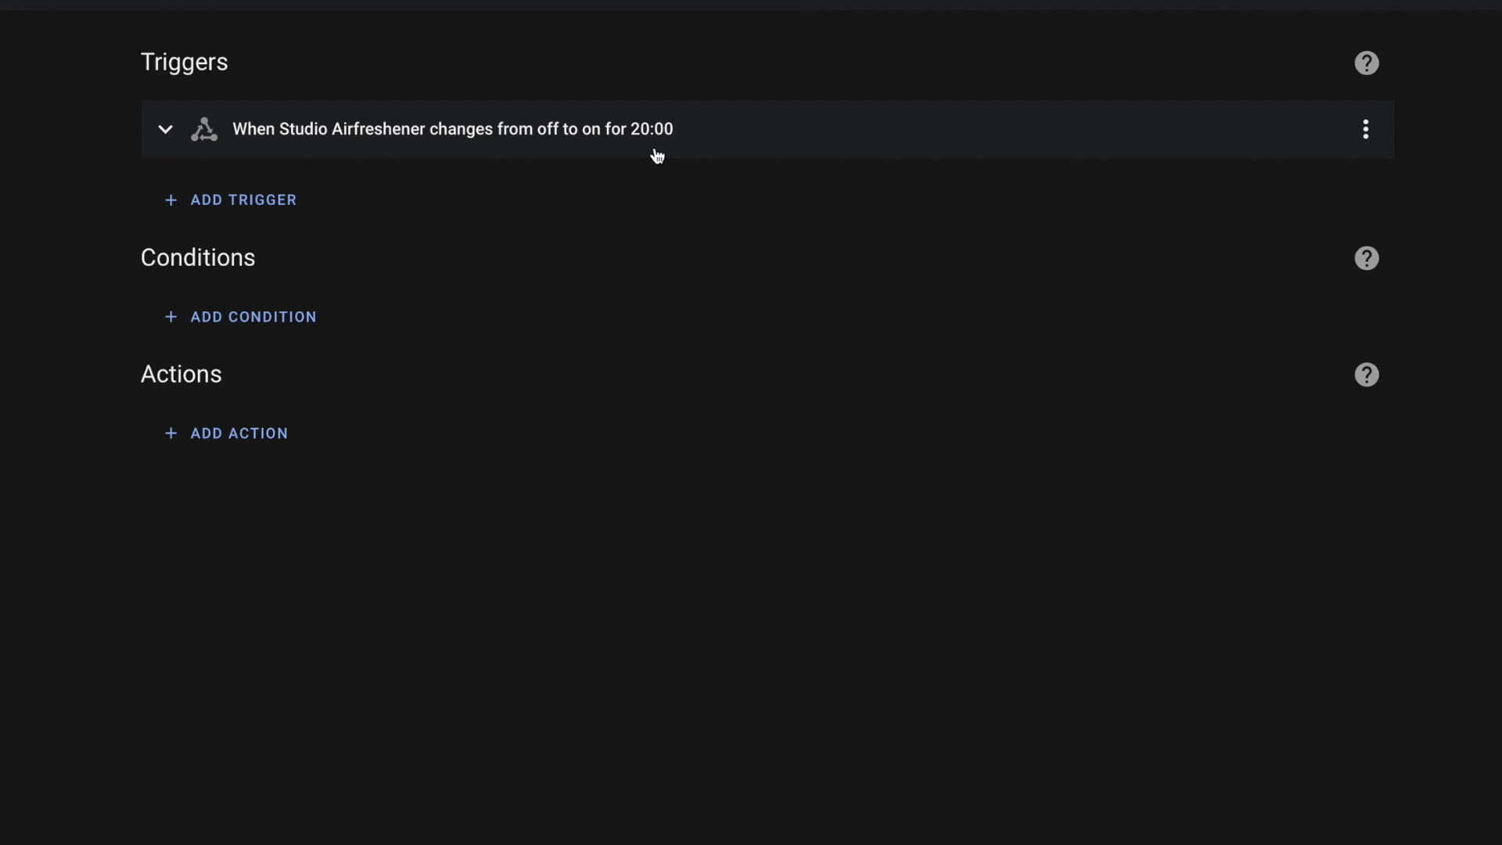
Start renaming the trigger, then cancel and keep its current name
left_click(1367, 129)
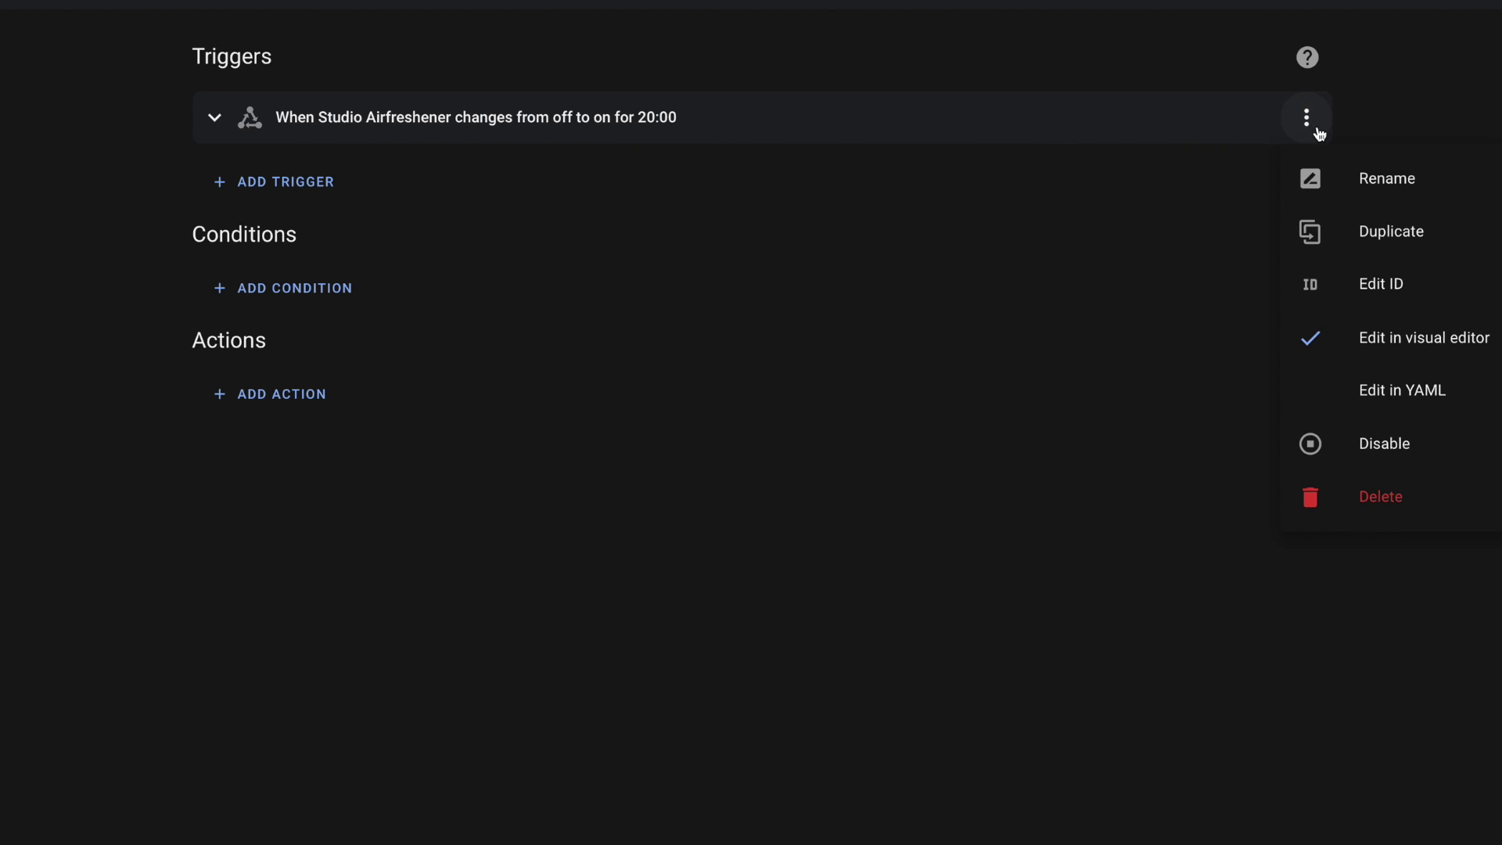
left_click(1387, 180)
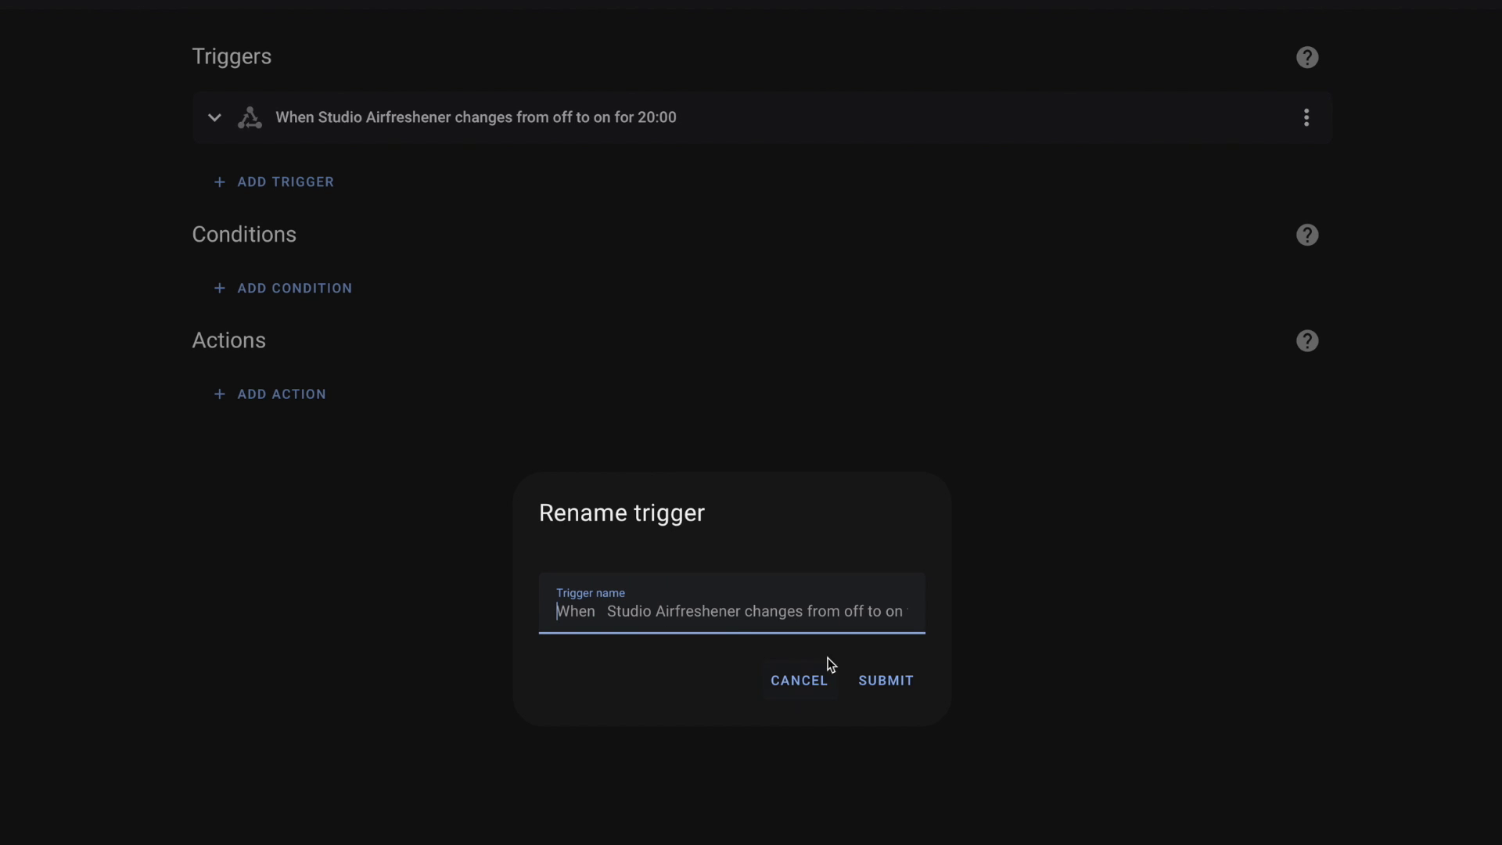
left_click(808, 694)
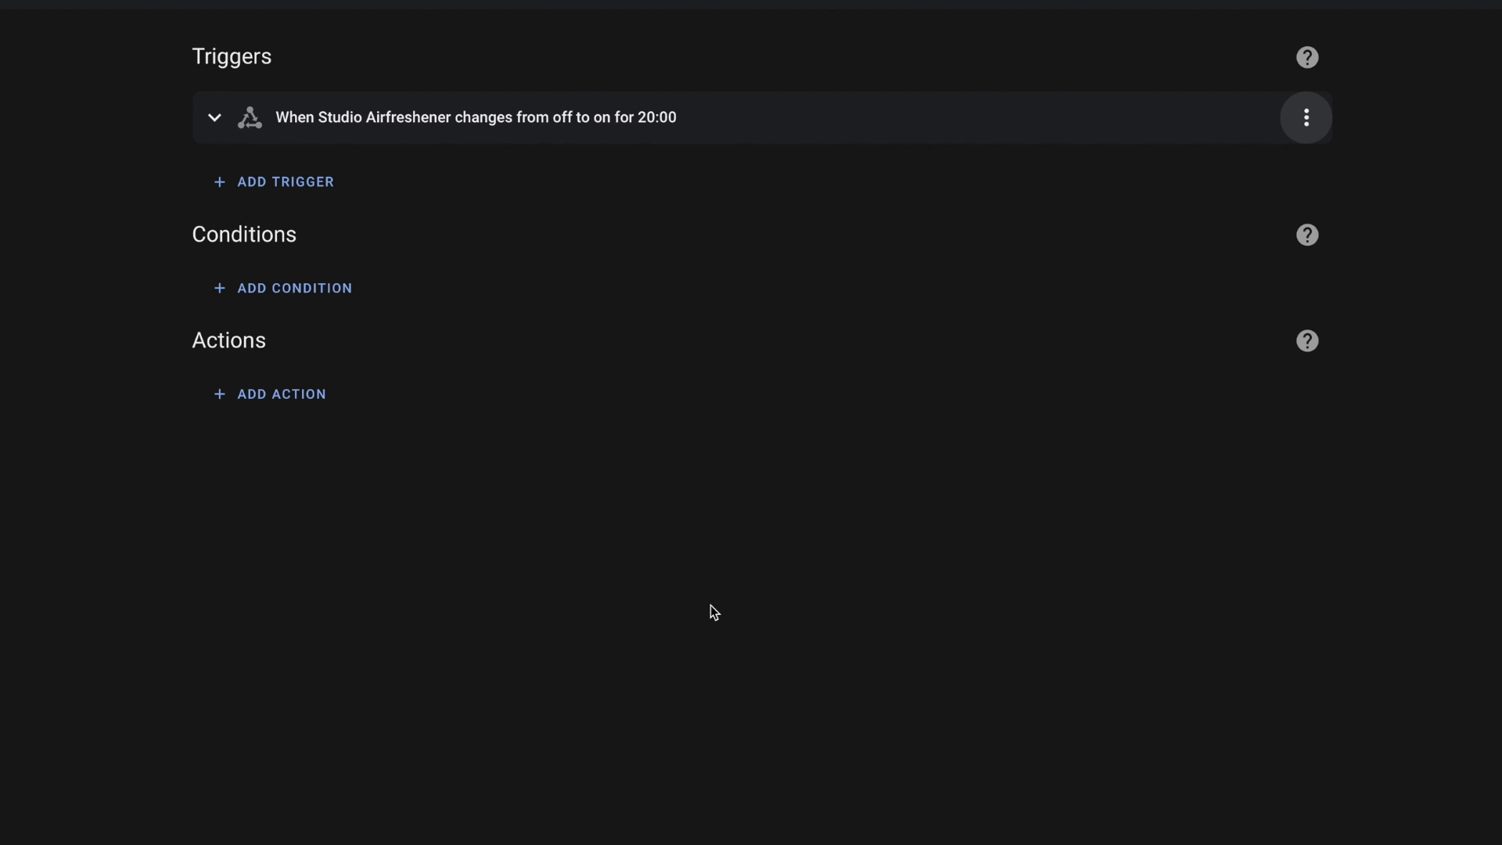
Add a Call service action using the Switch: Turn off service
left_click(289, 403)
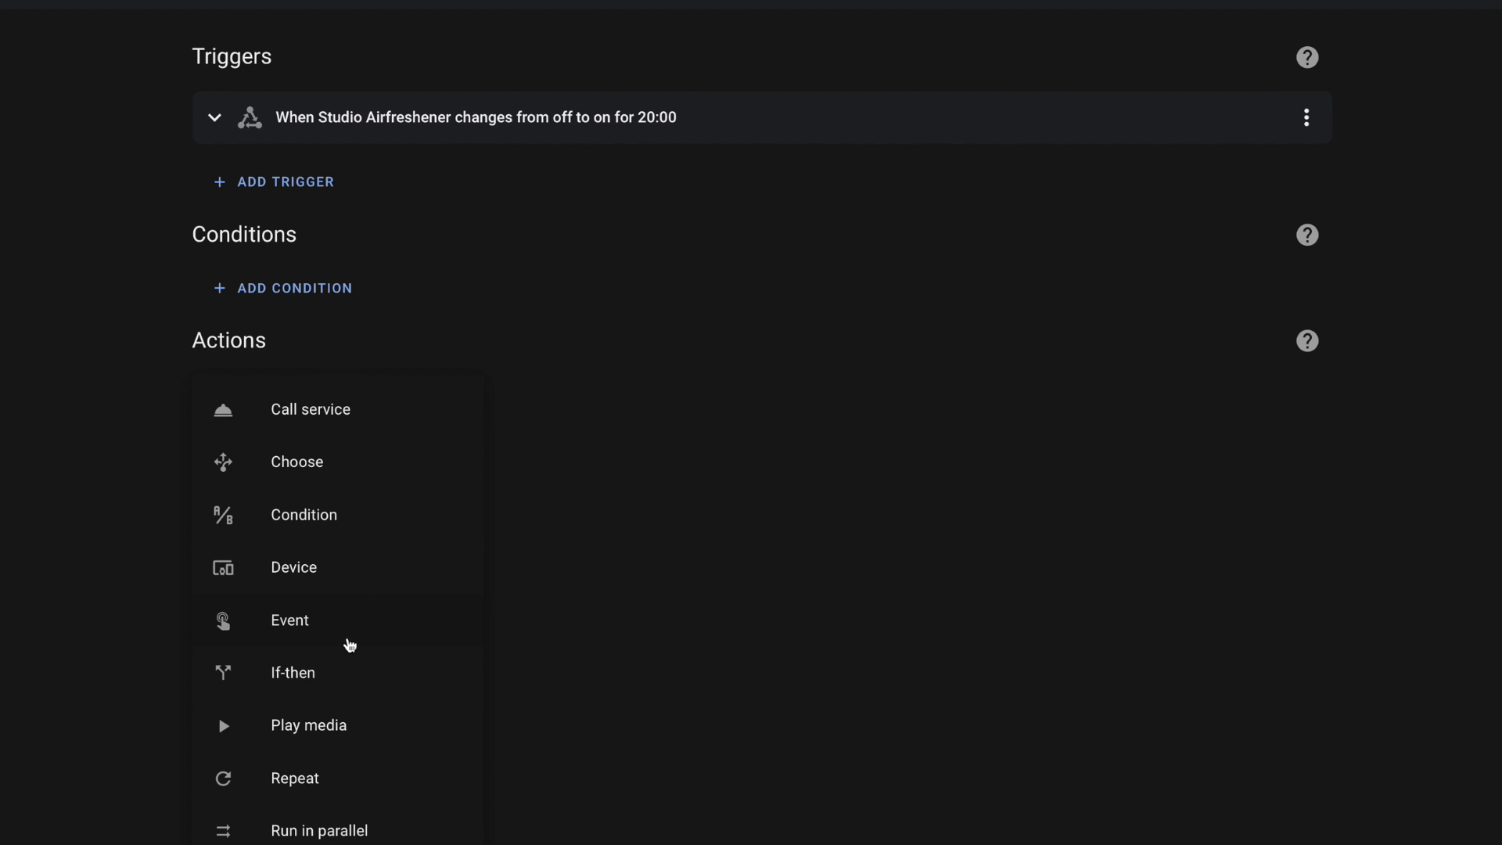
left_click(359, 415)
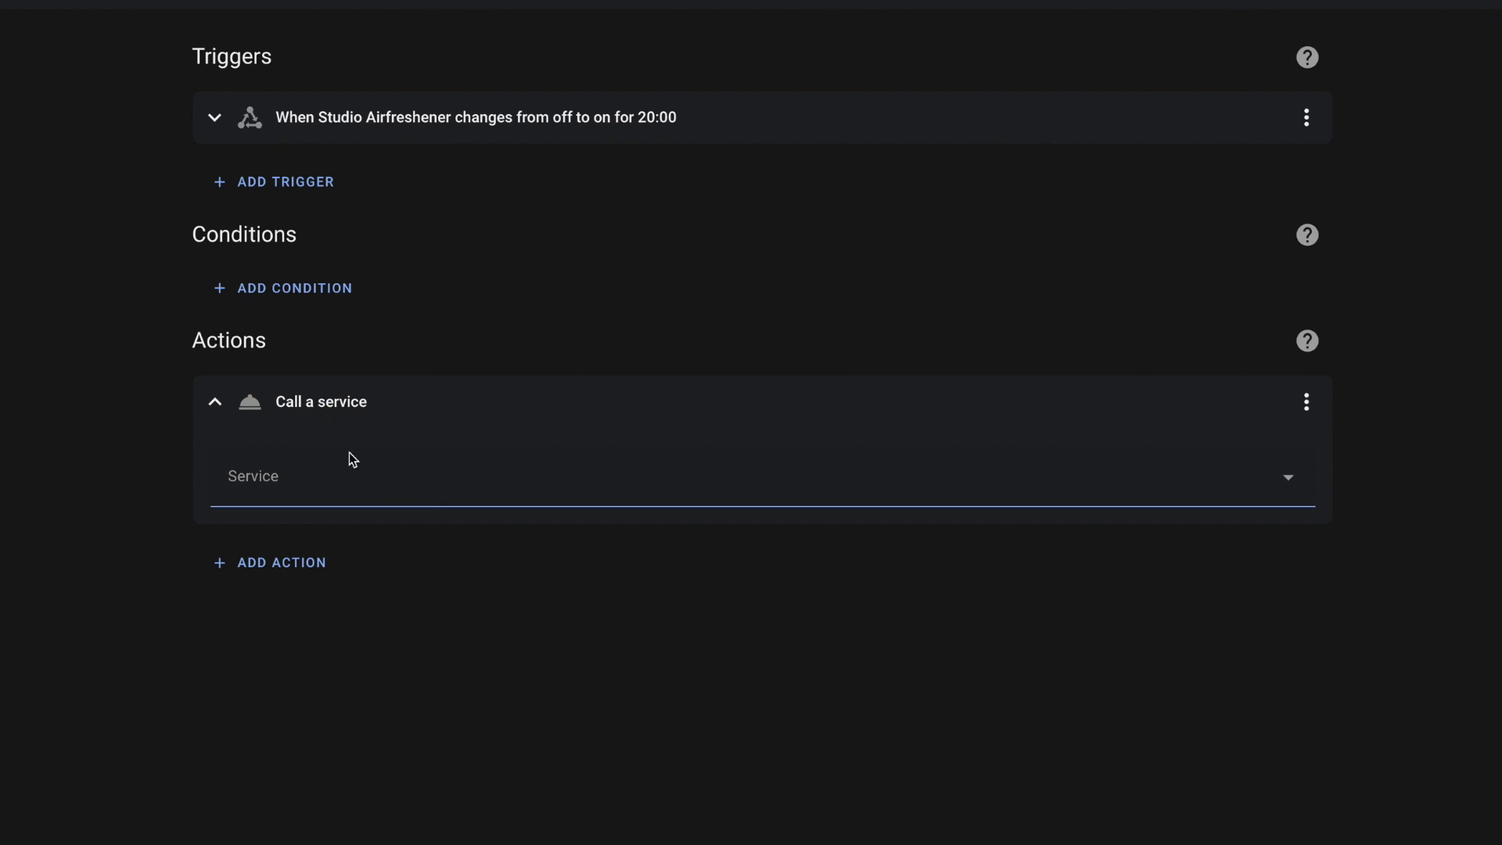
left_click(312, 480)
type("switch")
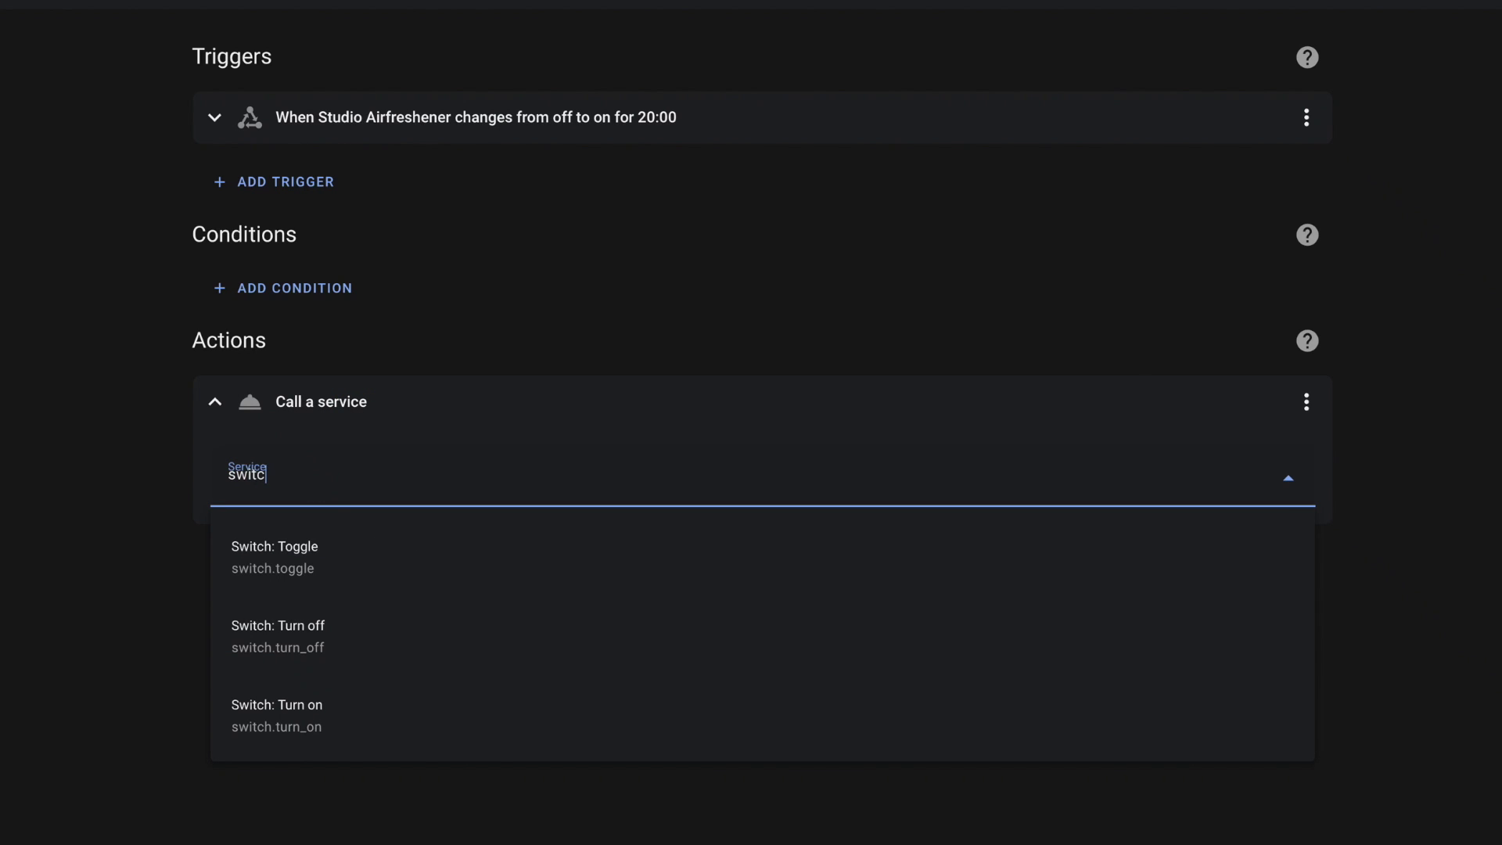
left_click(343, 622)
Target Studio Airfreshener with the turn-off action and bring up the Save dialog
left_click(1128, 620)
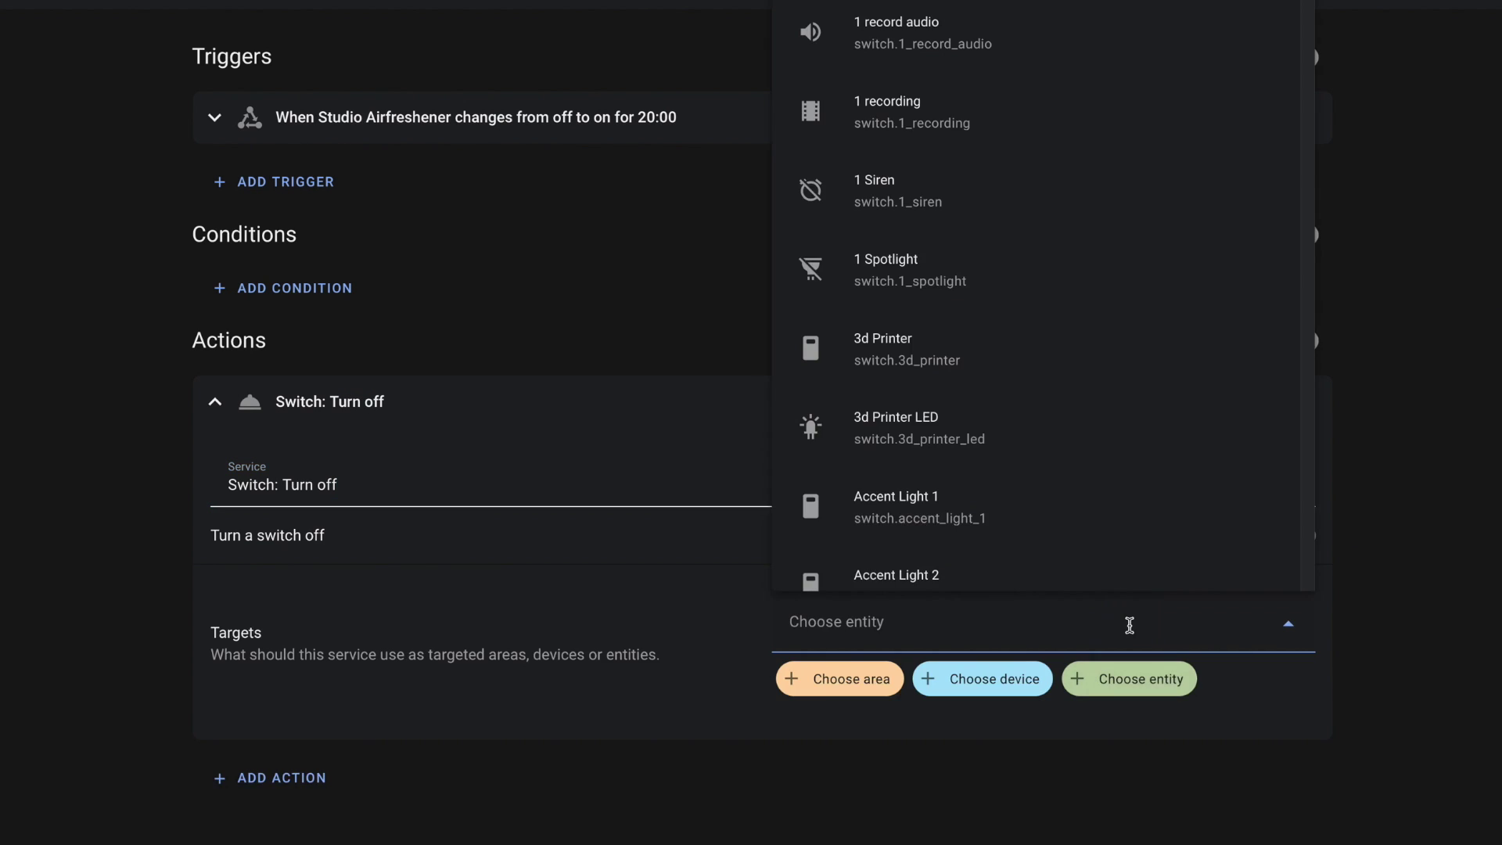
left_click(921, 626)
type("studio")
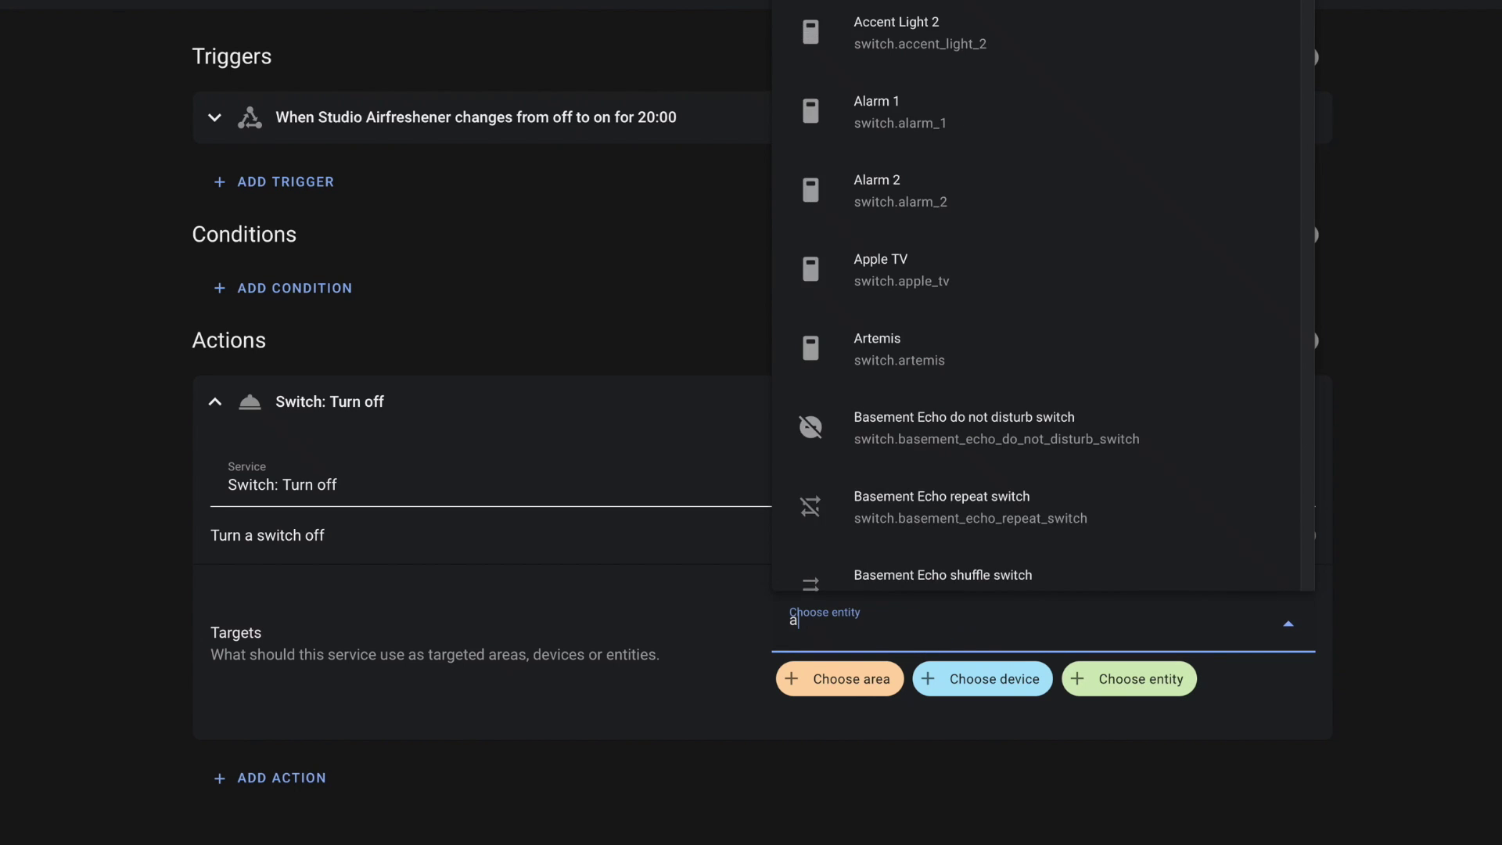
left_click(930, 523)
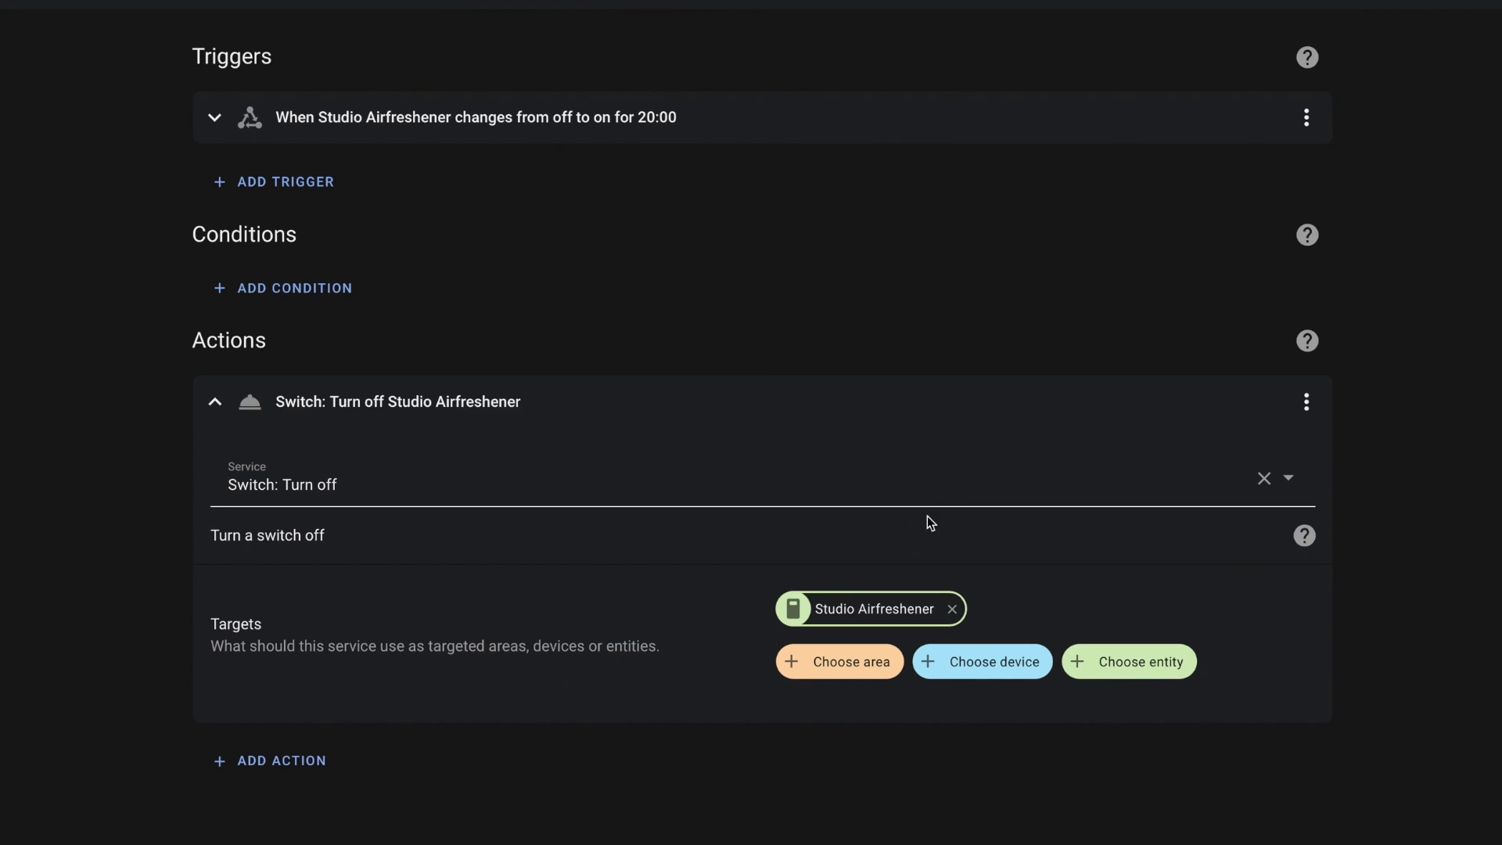
left_click(224, 411)
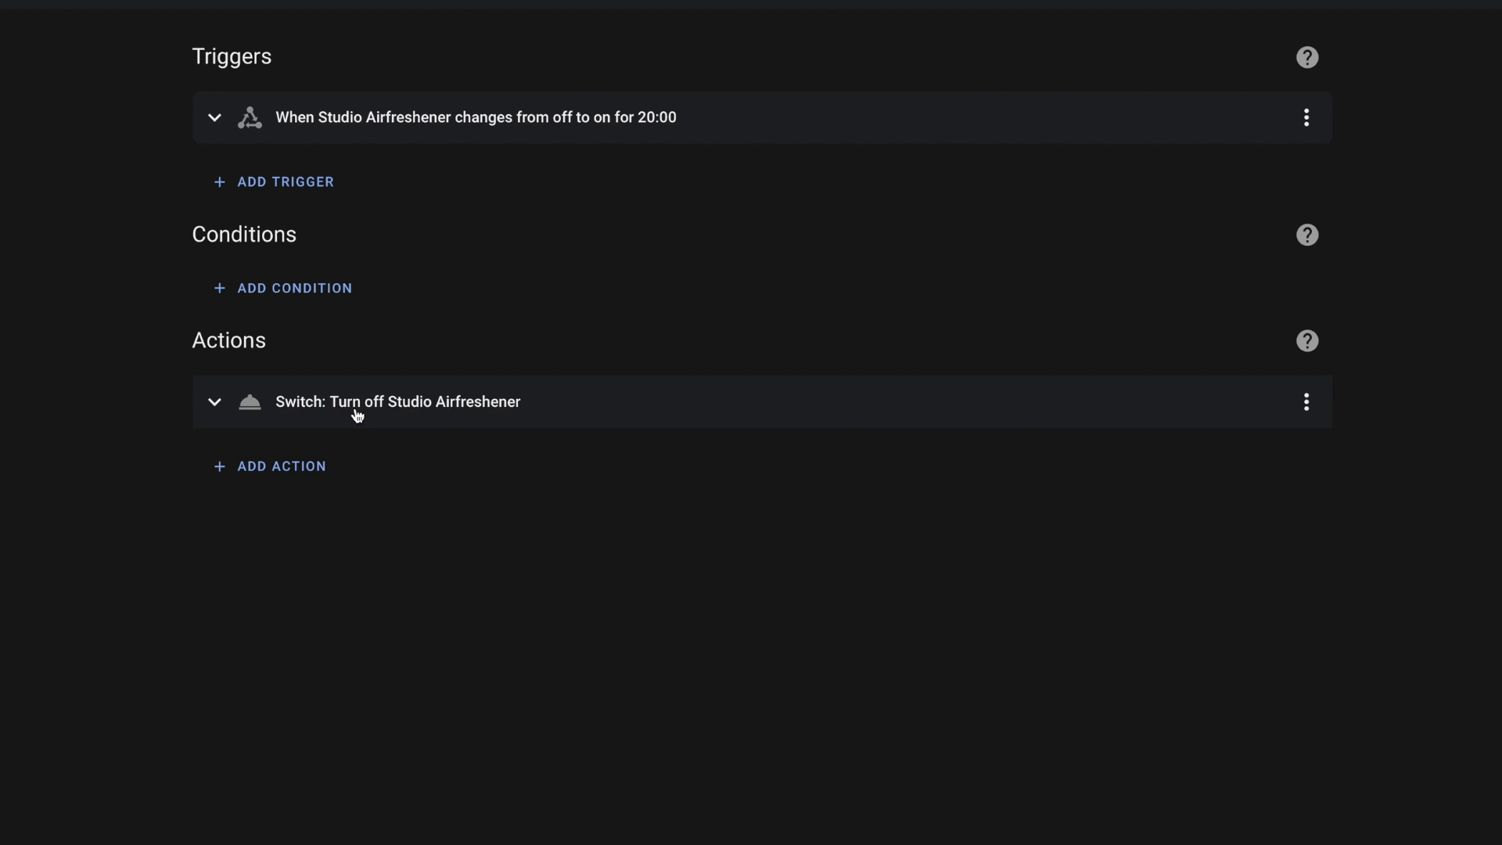
left_click(1448, 815)
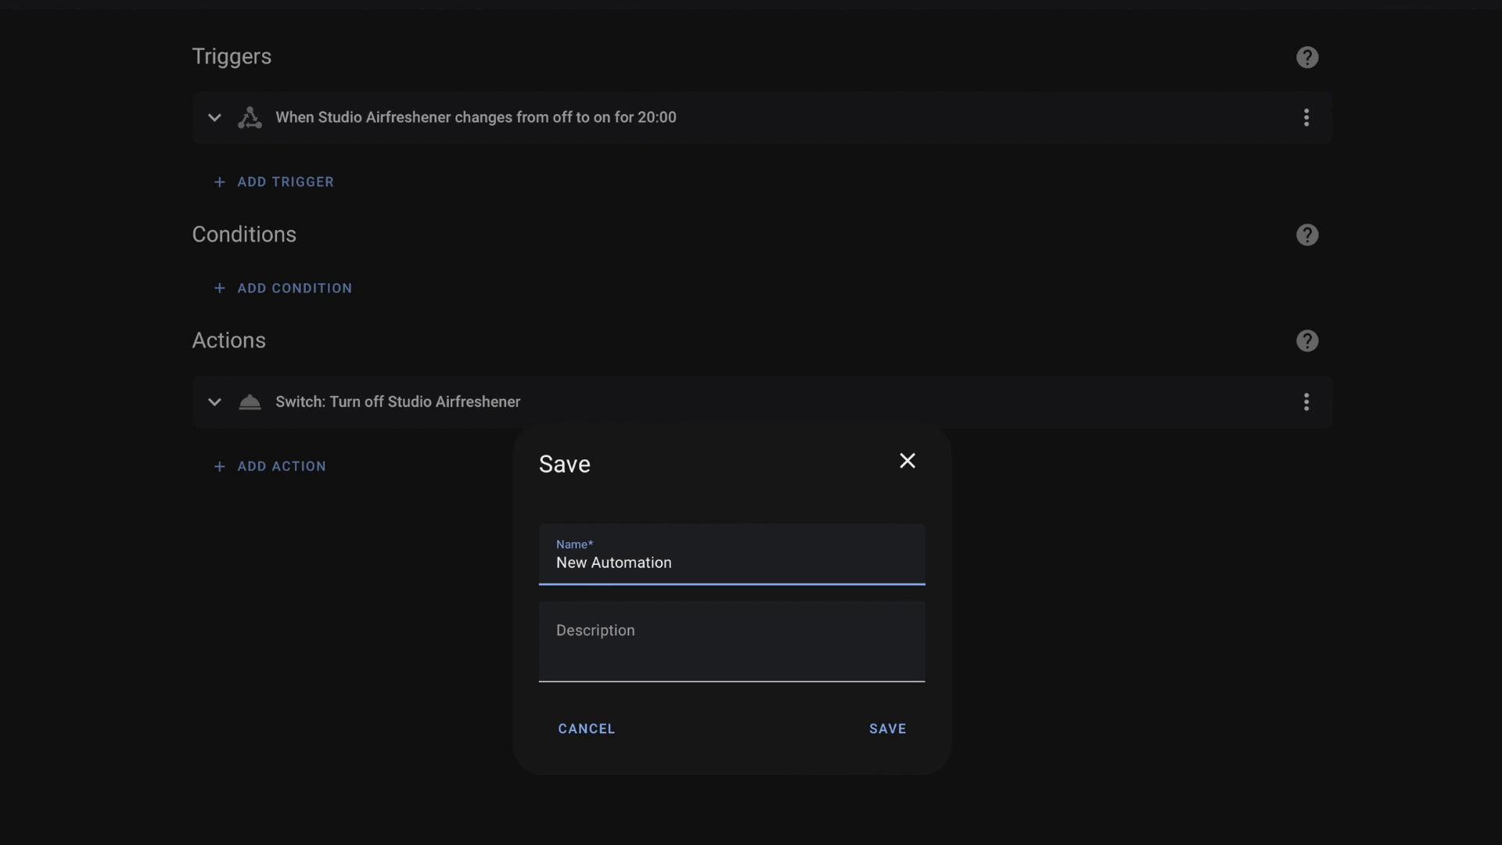
Replace 'New Automation' with 'Wax Warmer' and save the automation
left_click_drag(721, 564, 514, 553)
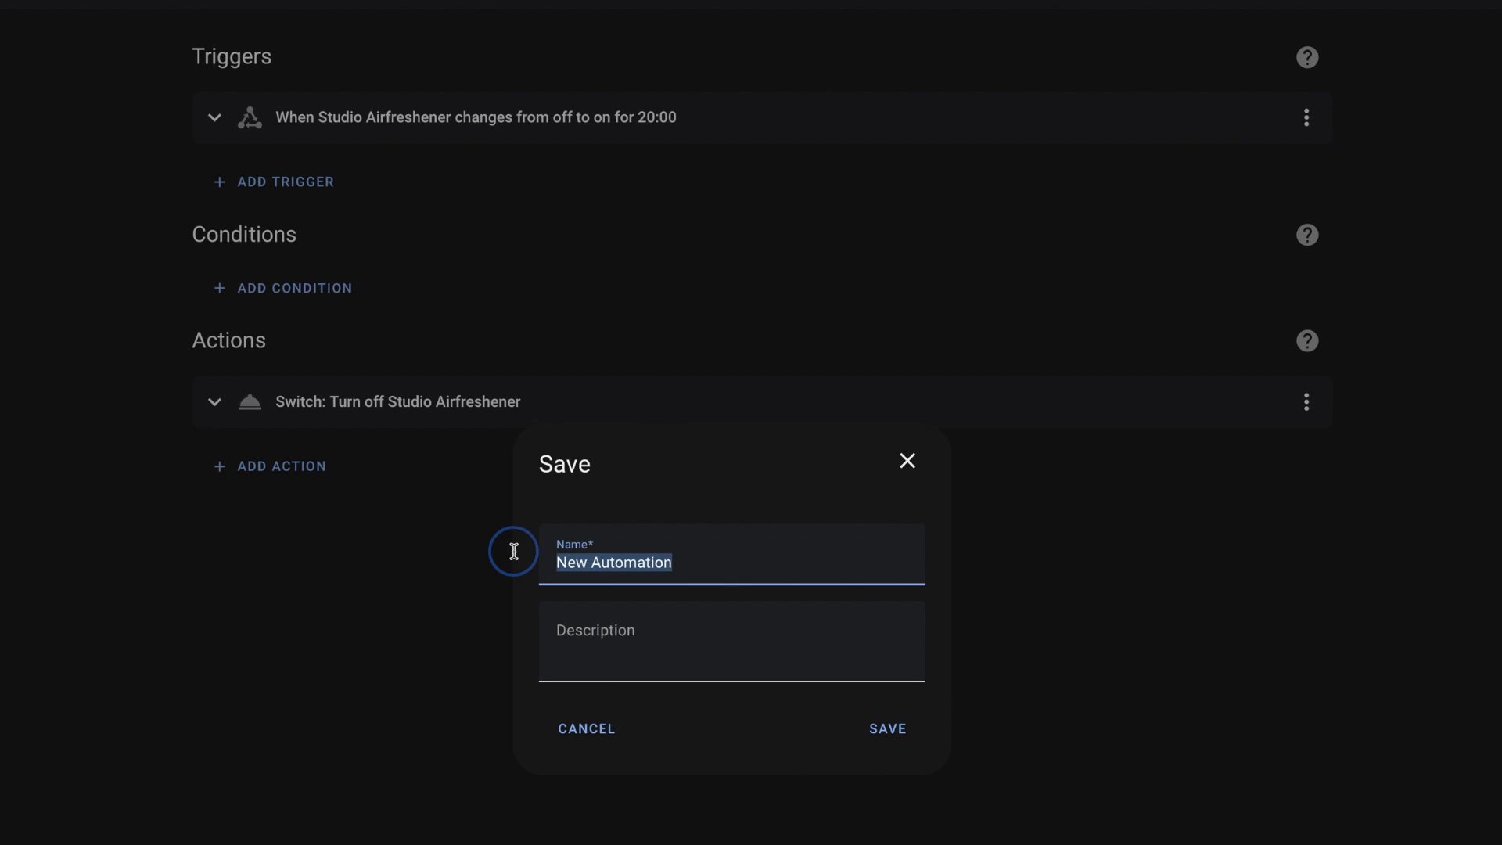
type("Wax Warmer")
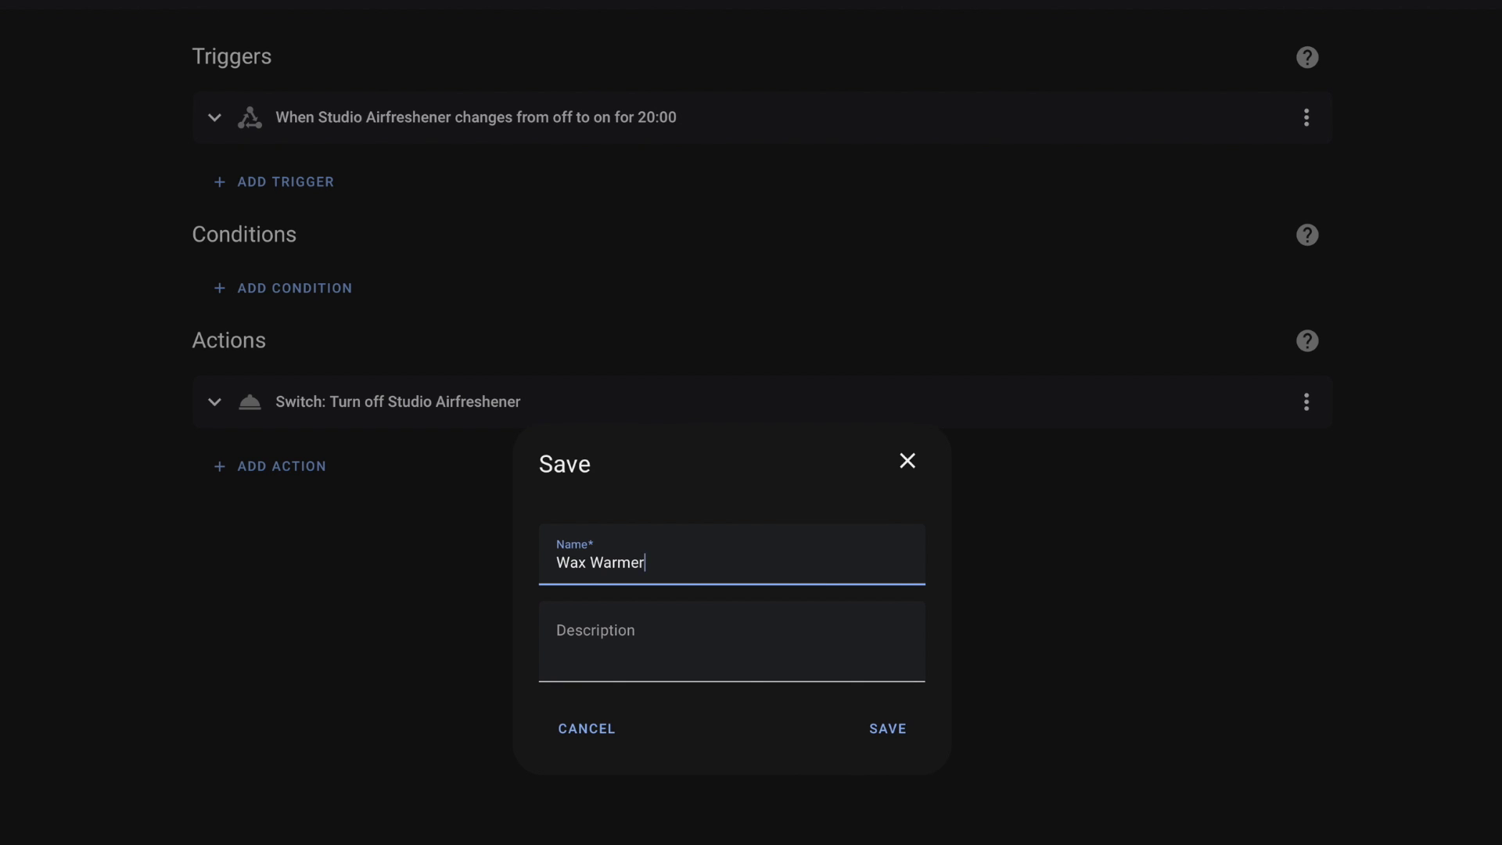
key("Return")
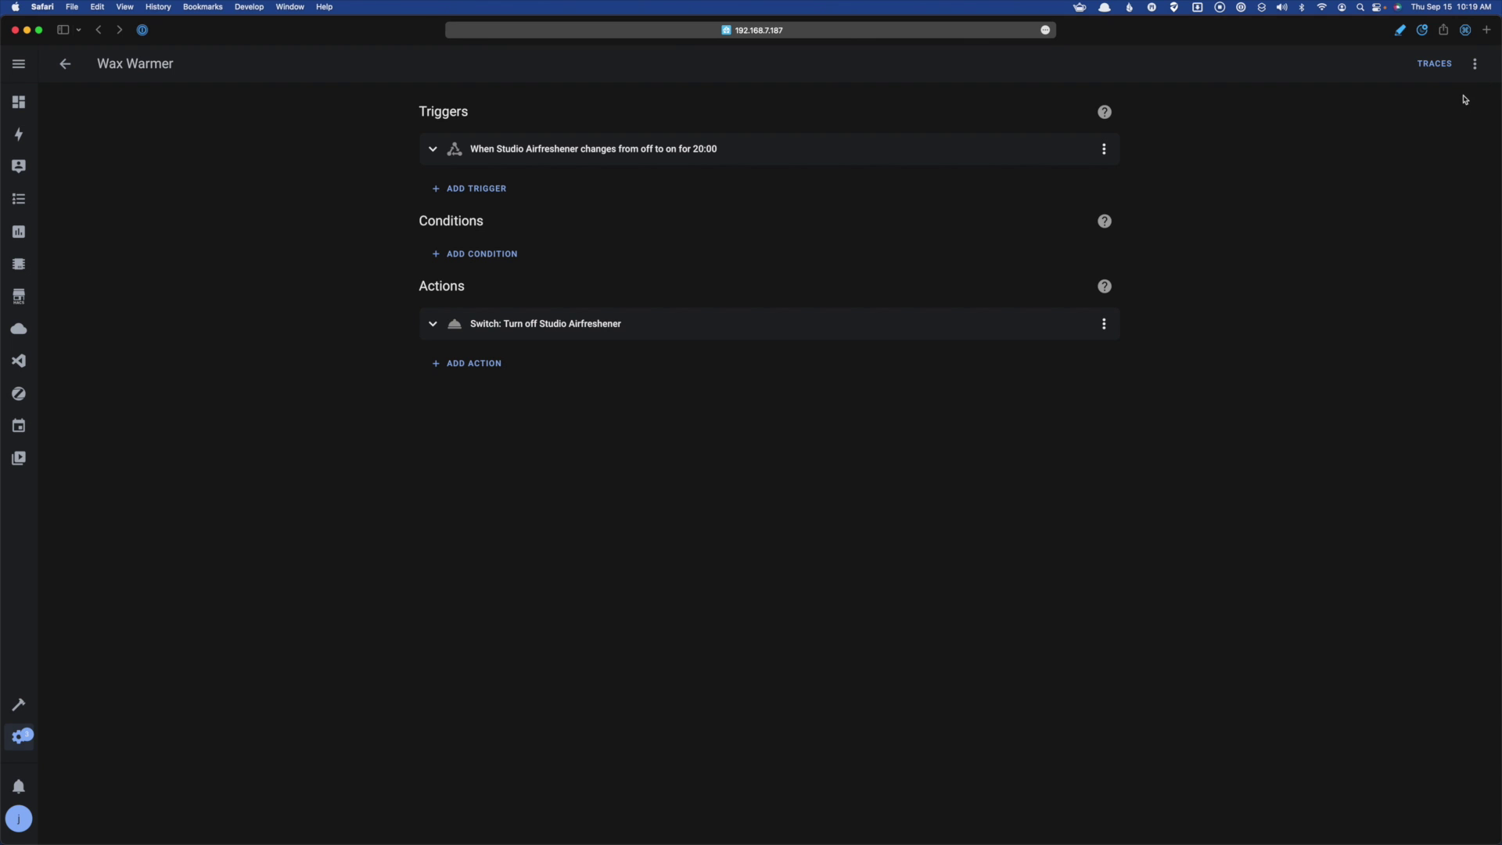
Review the Wax Warmer automation's History and Settings tabs, including its entity ID, then close them
left_click(1475, 64)
left_click(1375, 105)
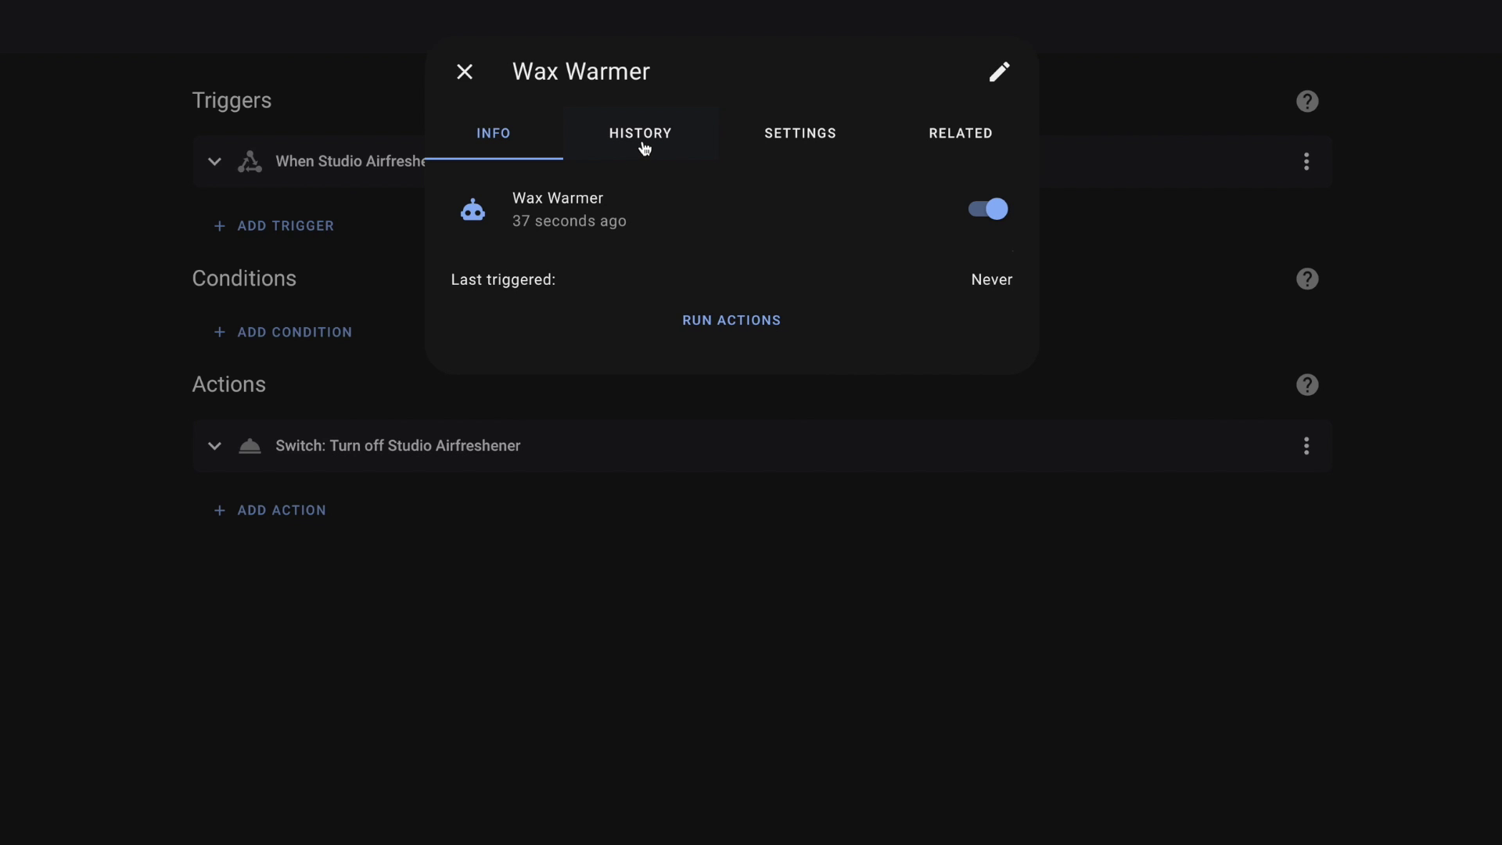
left_click(644, 147)
left_click(801, 146)
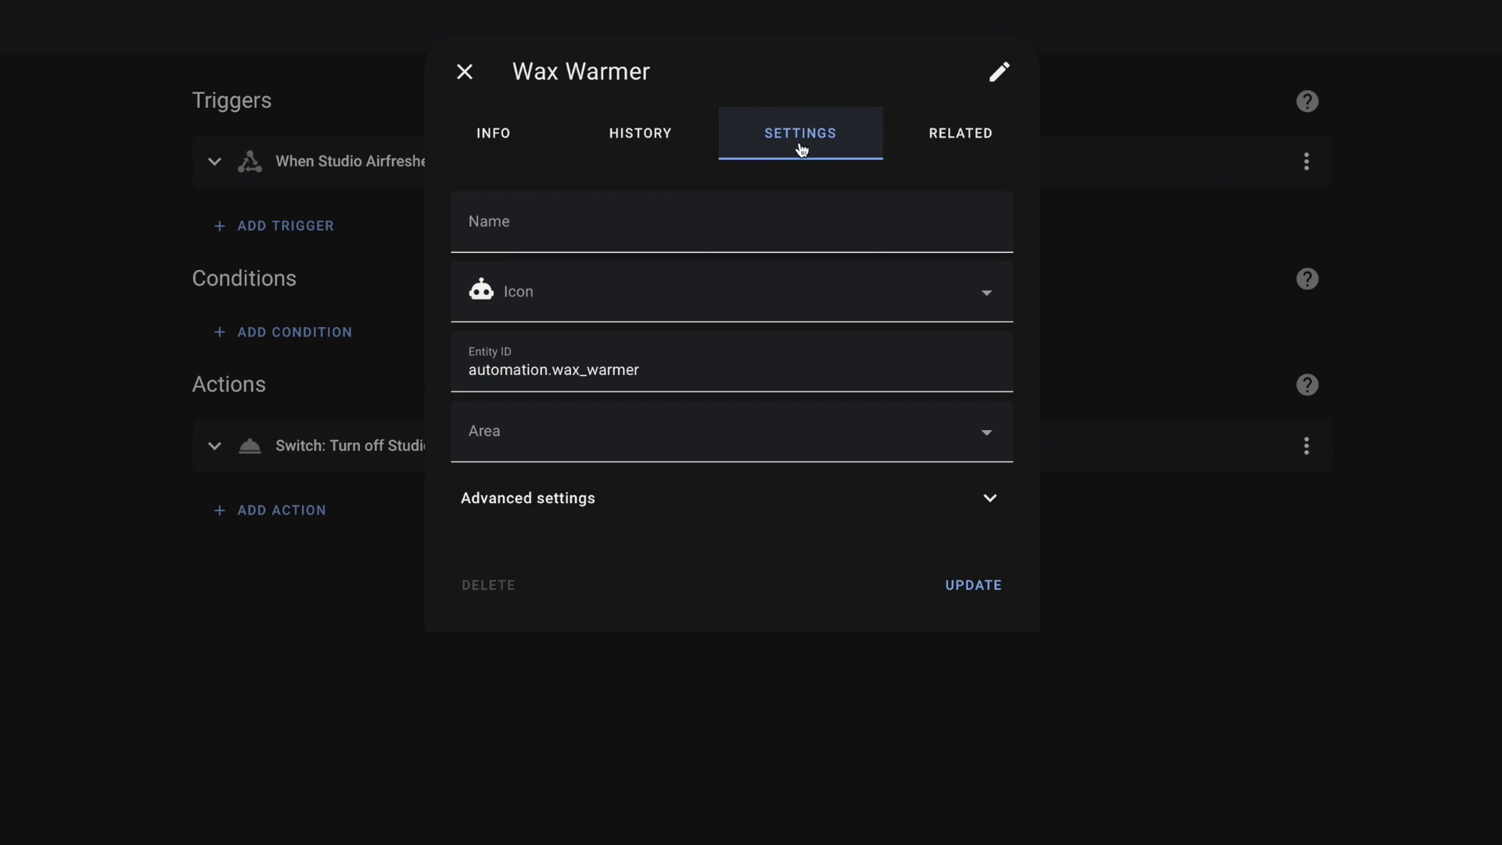
left_click(664, 368)
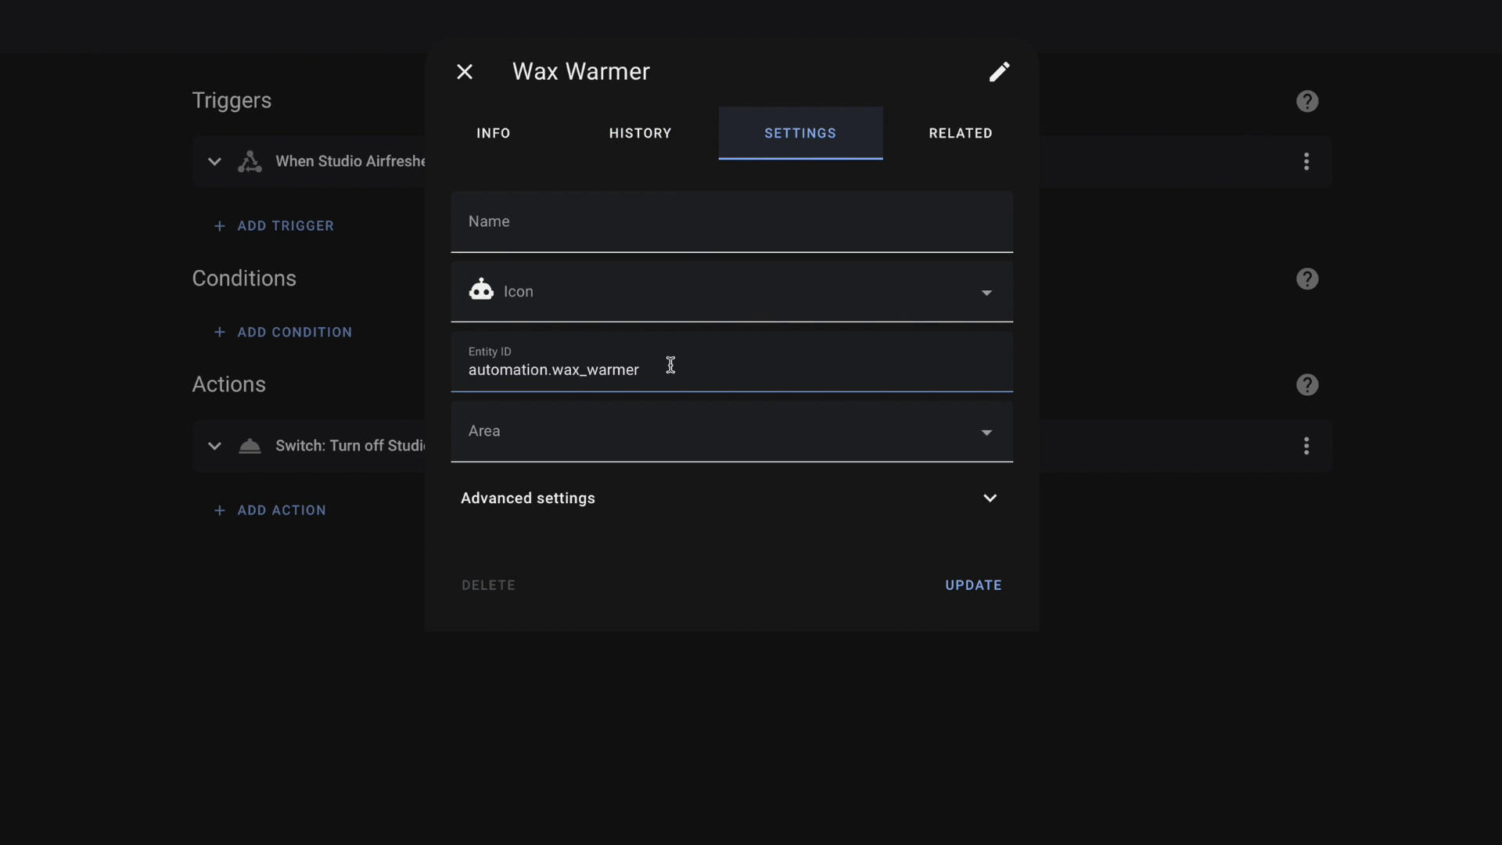
key("Escape")
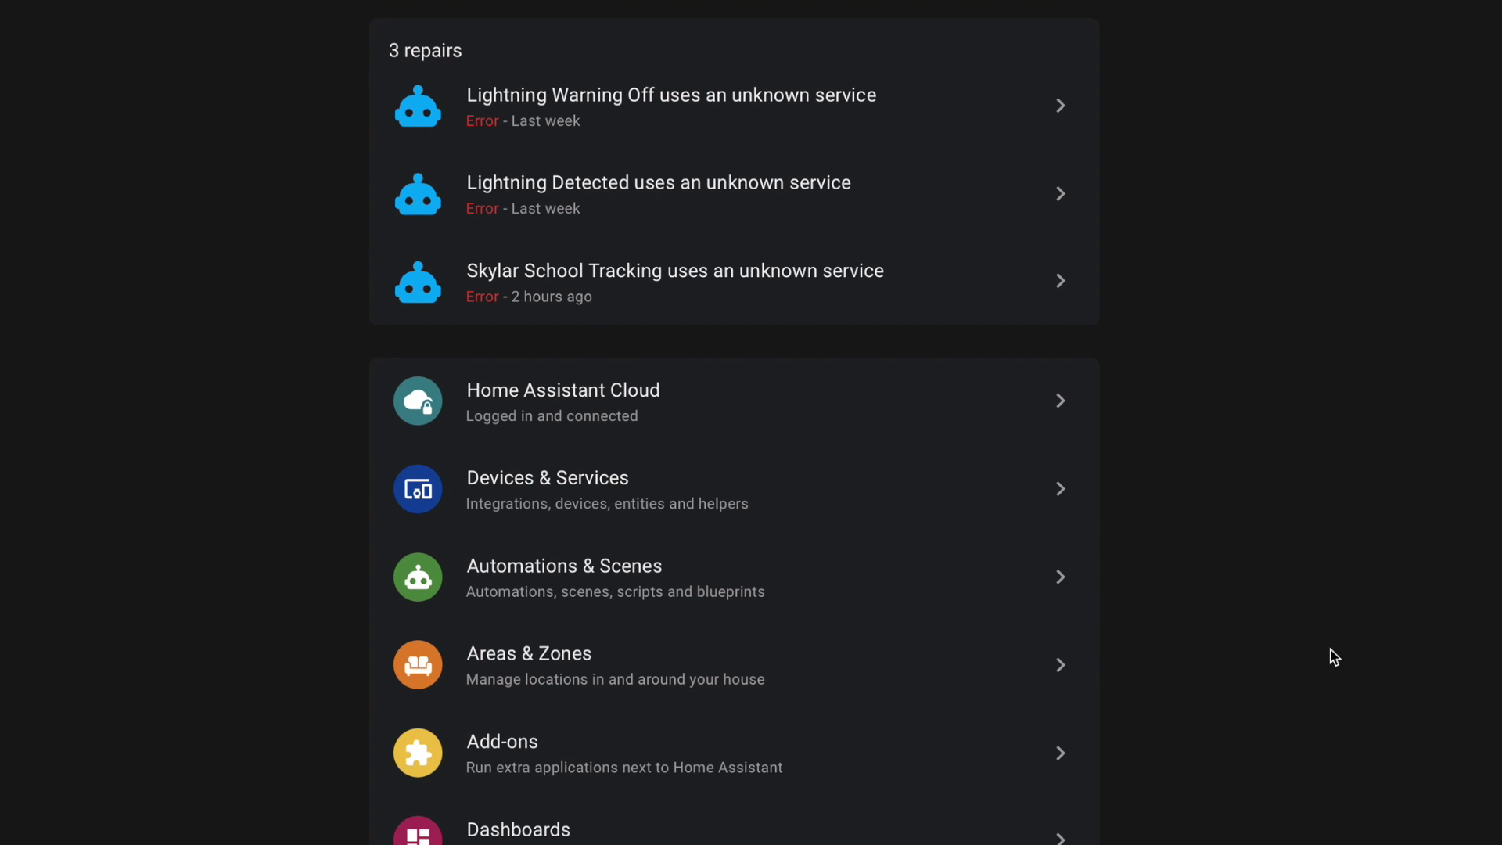
Check the Skylar School Tracking repair and its edit link, then open the Lightning Detected repair
left_click(778, 306)
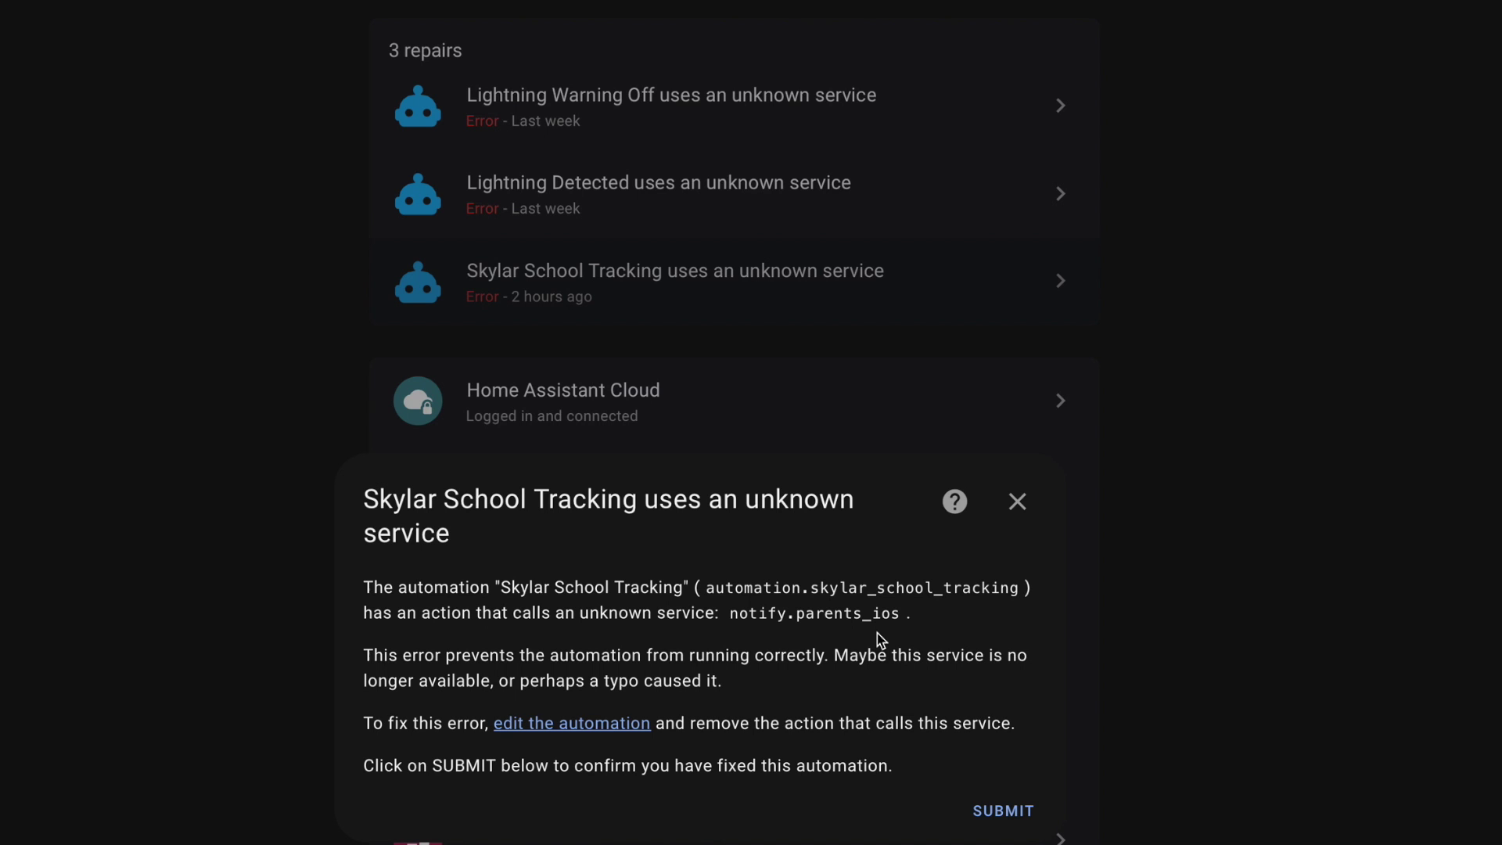
left_click(637, 723)
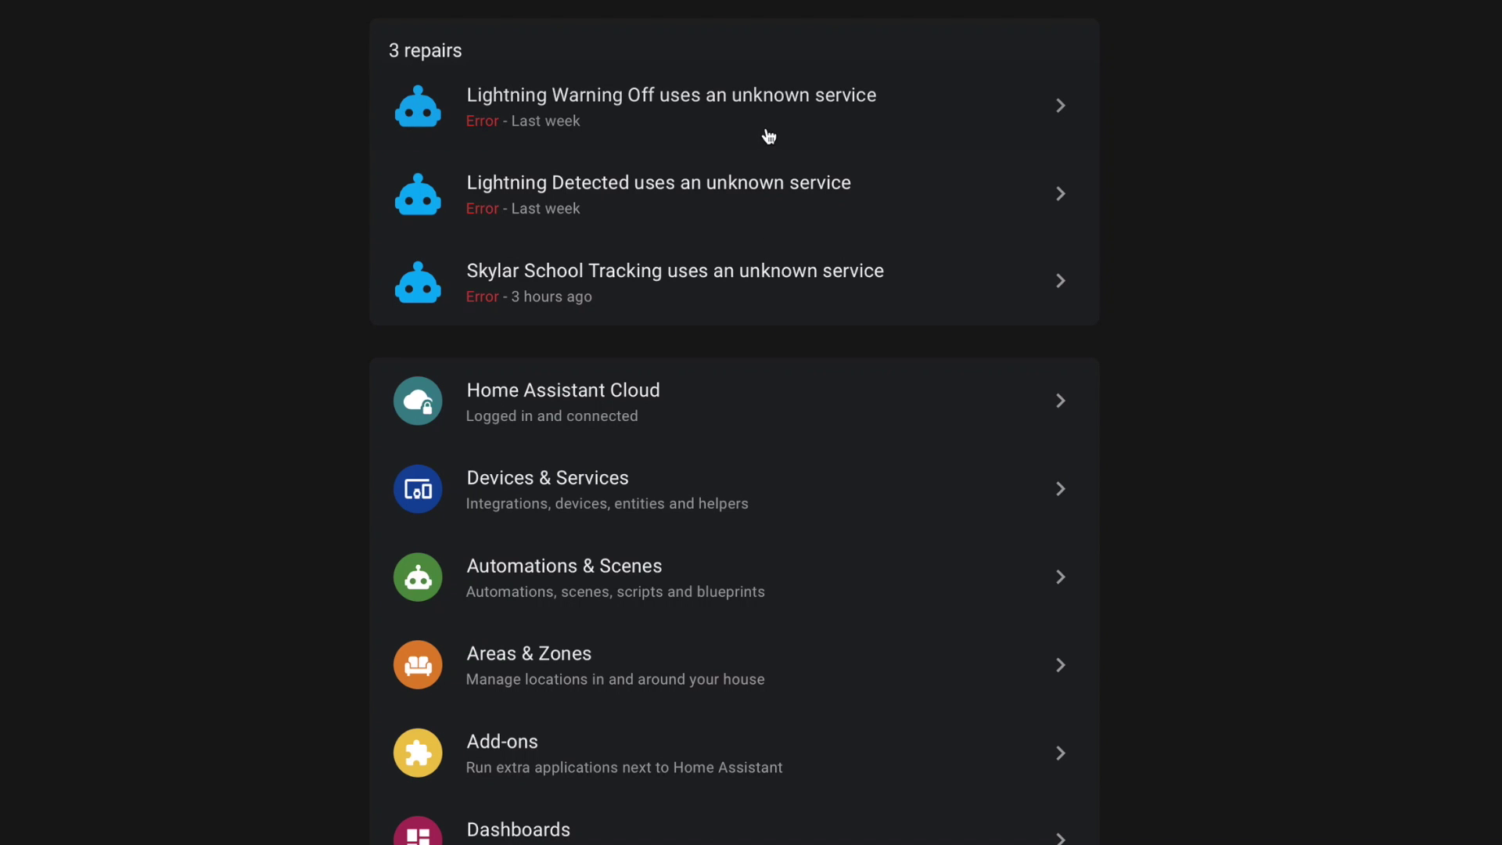
left_click(693, 205)
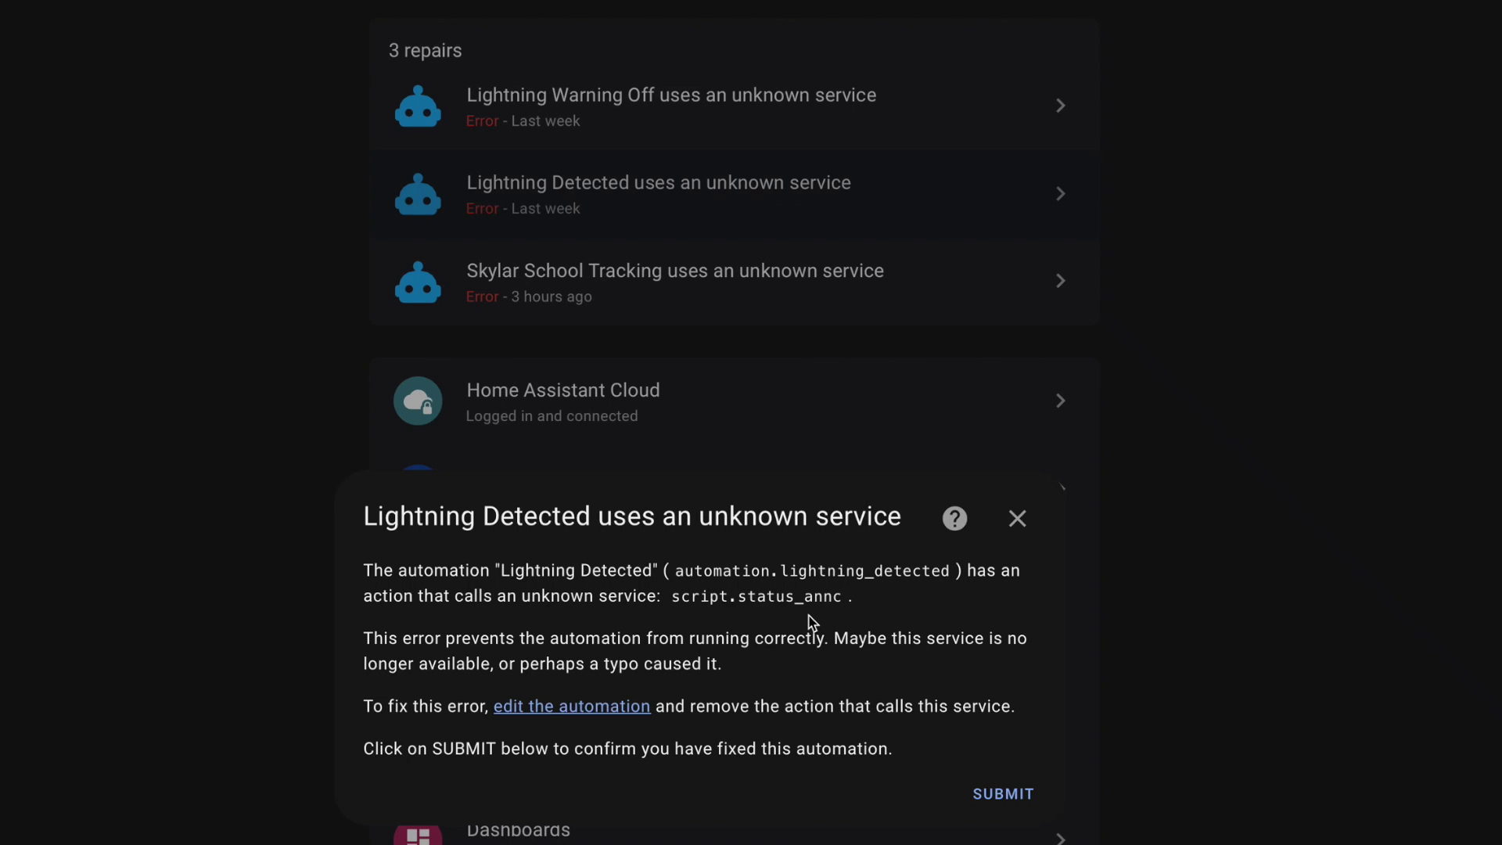
Delete the lightning_warning_audible script action from the Lightning Detected automation
left_click(583, 720)
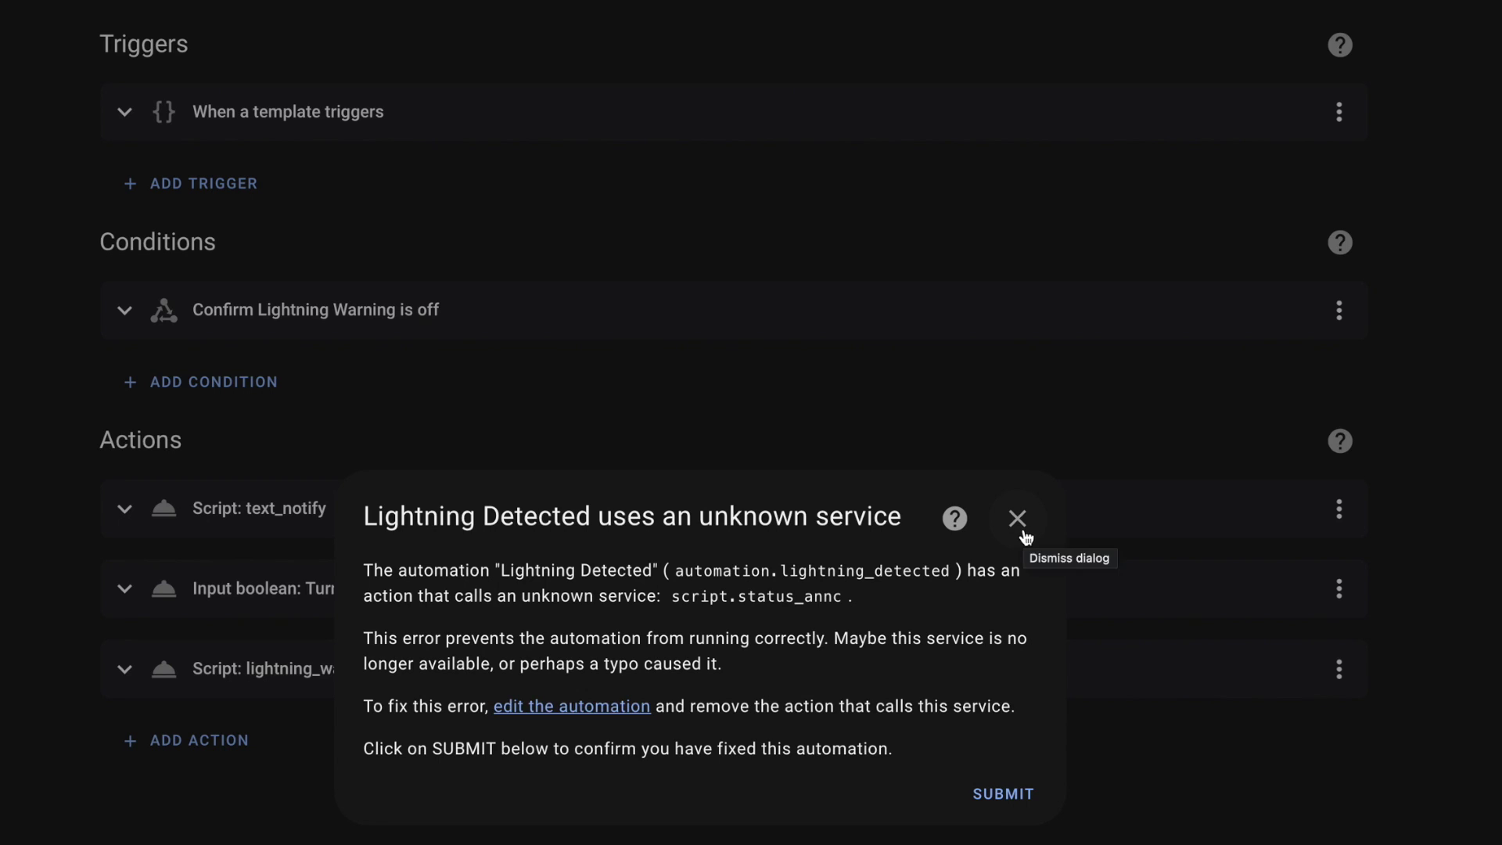
left_click(1017, 518)
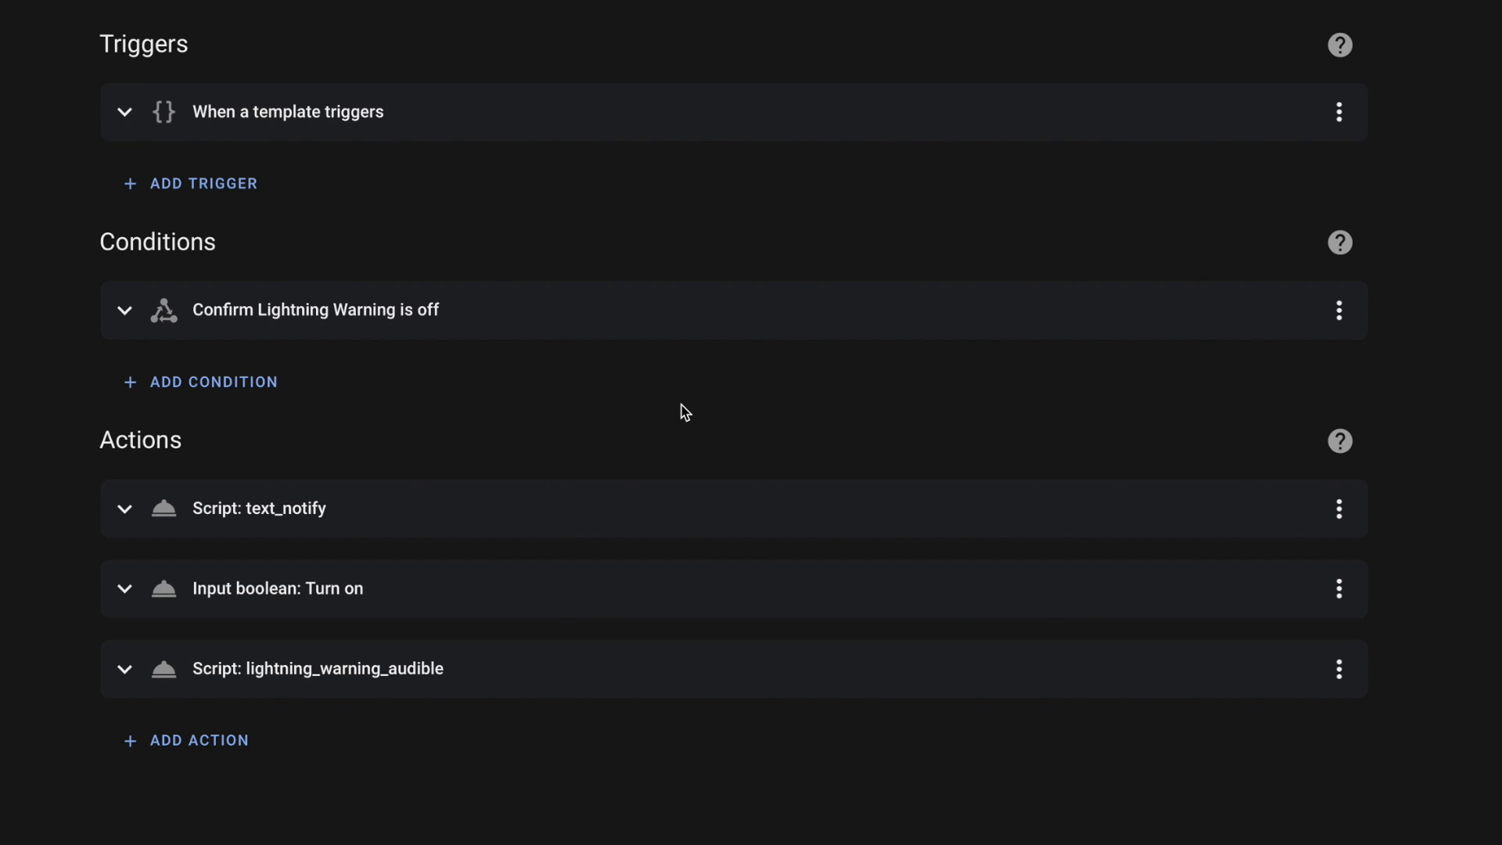
left_click(125, 671)
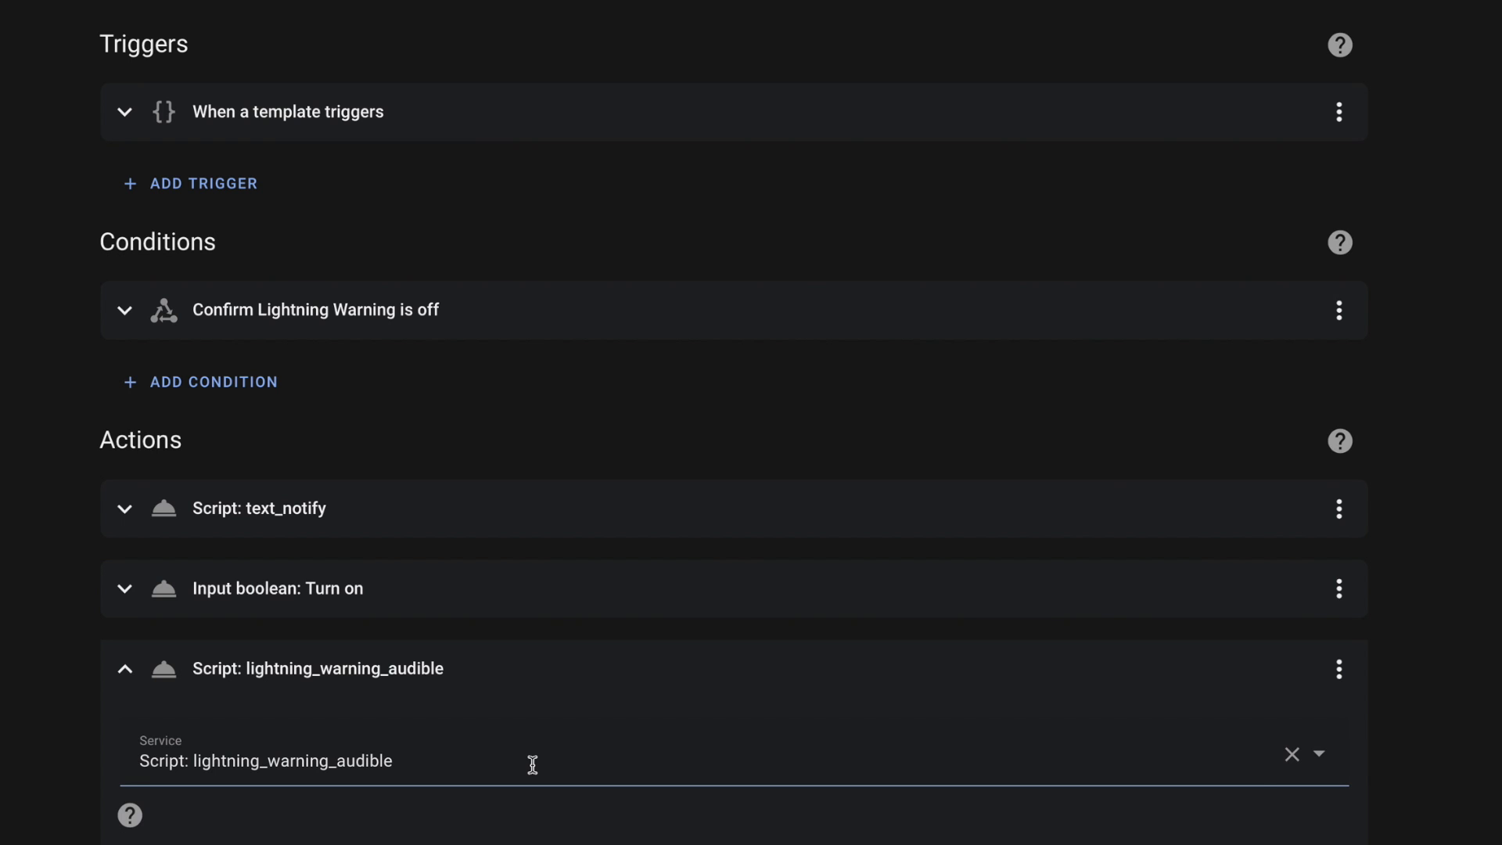
left_click(1340, 669)
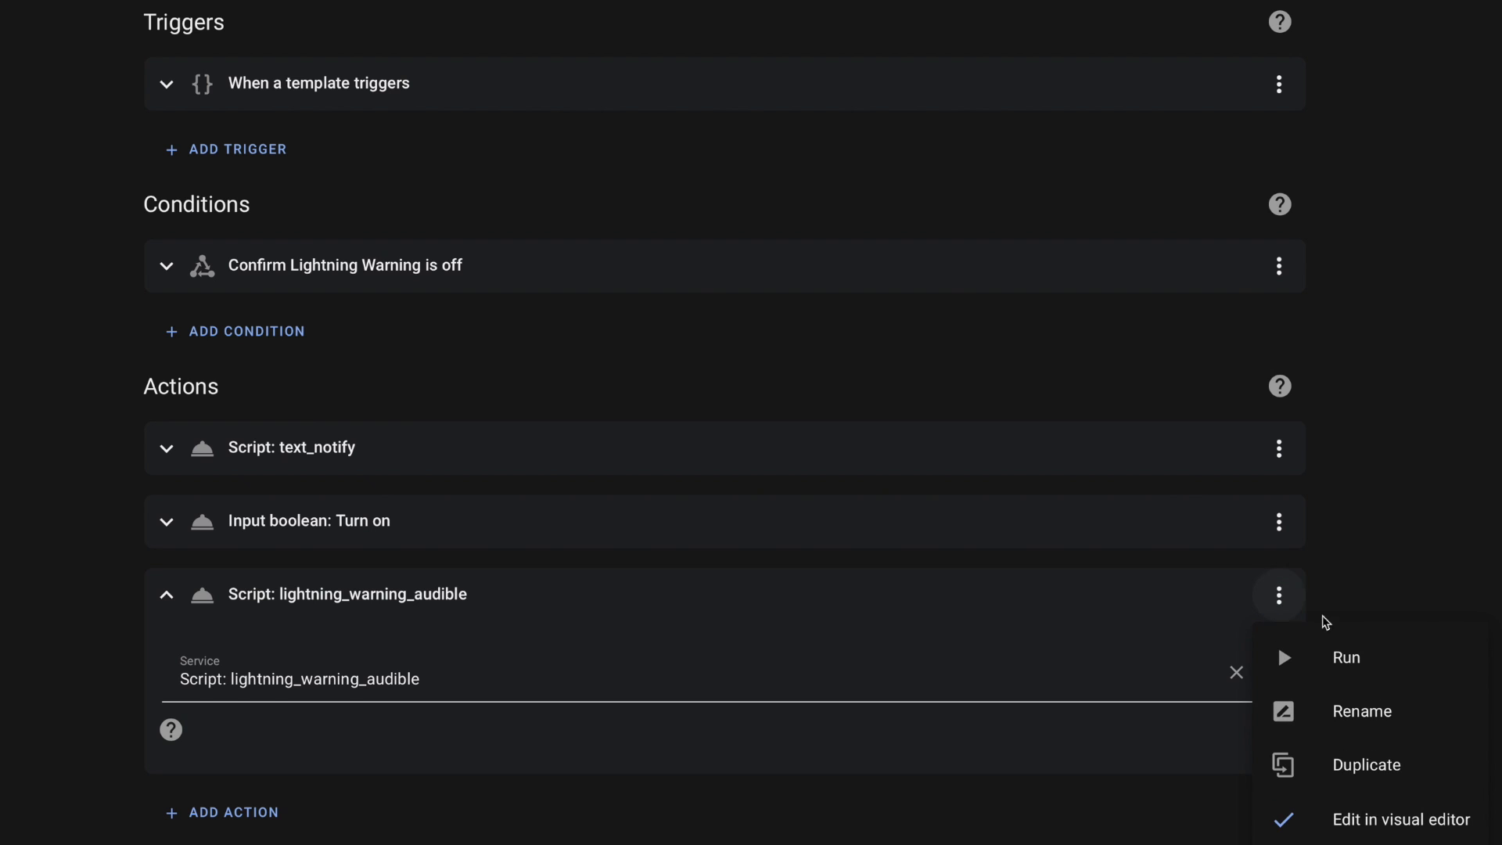
left_click(1346, 841)
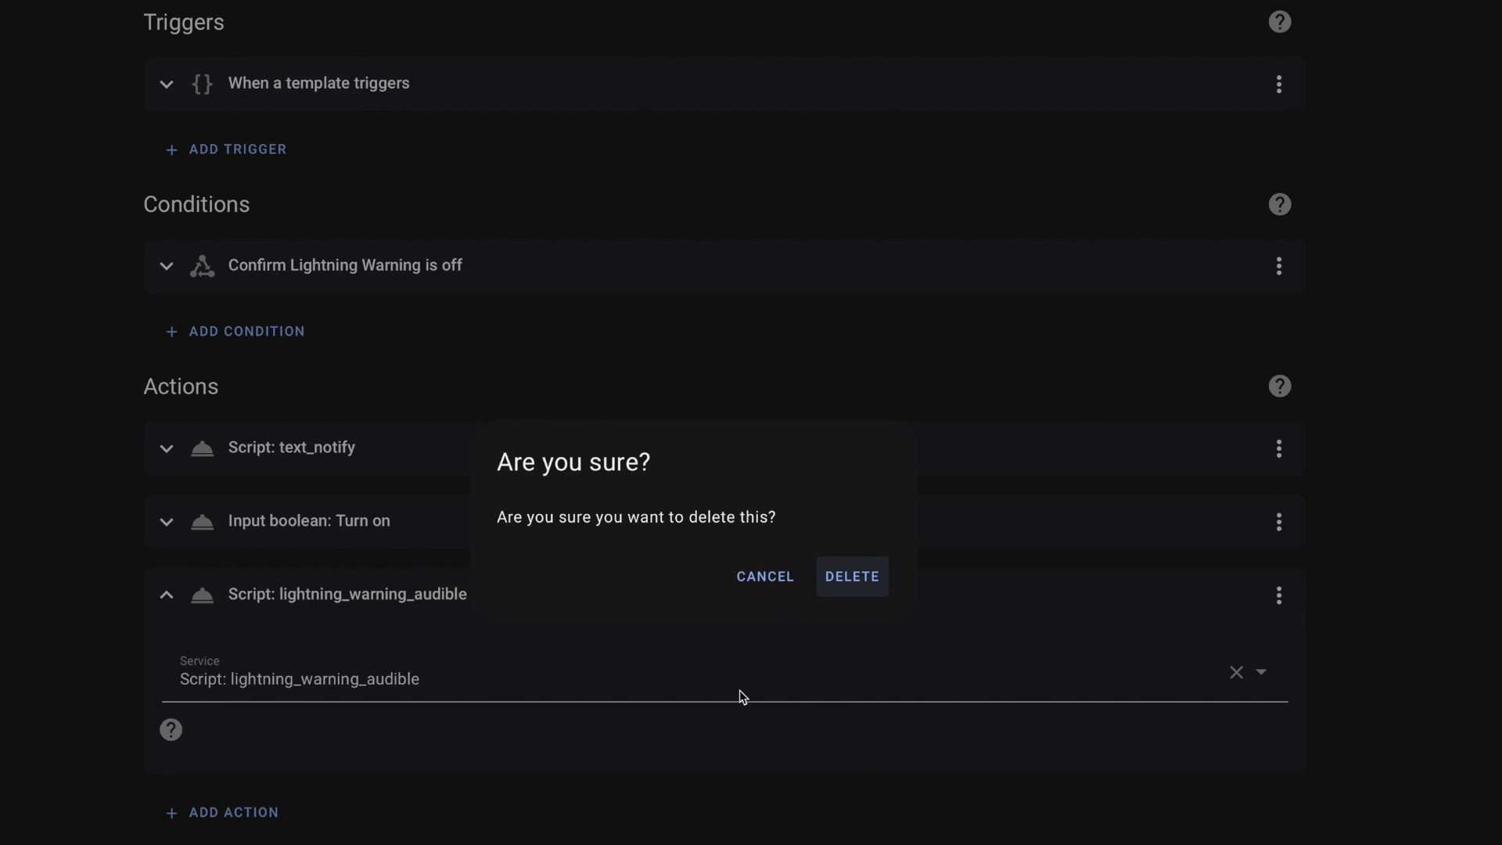
left_click(843, 585)
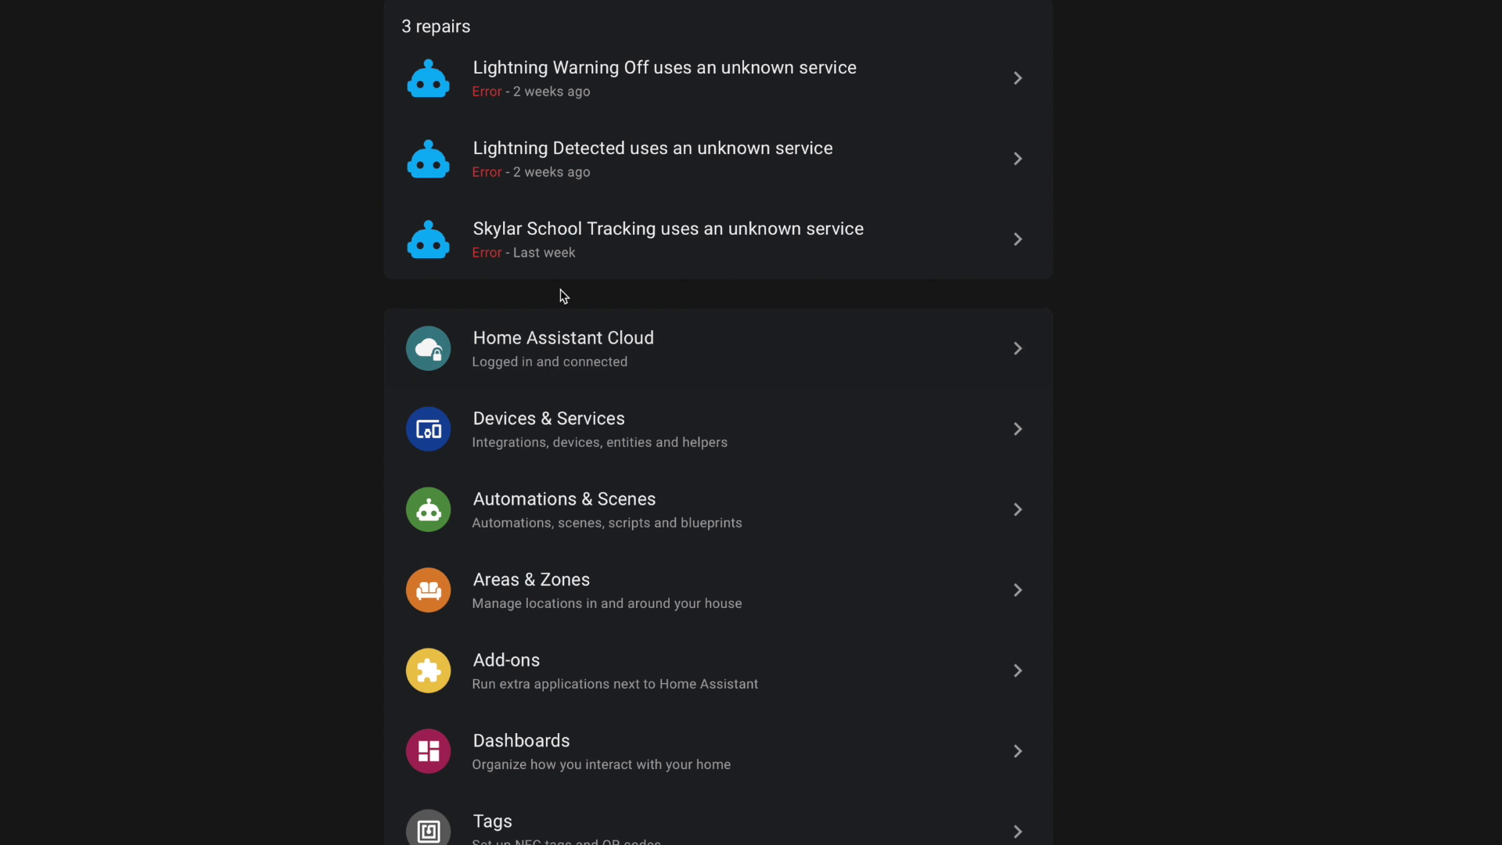
Submit the Lightning Detected repair as fixed and finish the confirmation
left_click(671, 175)
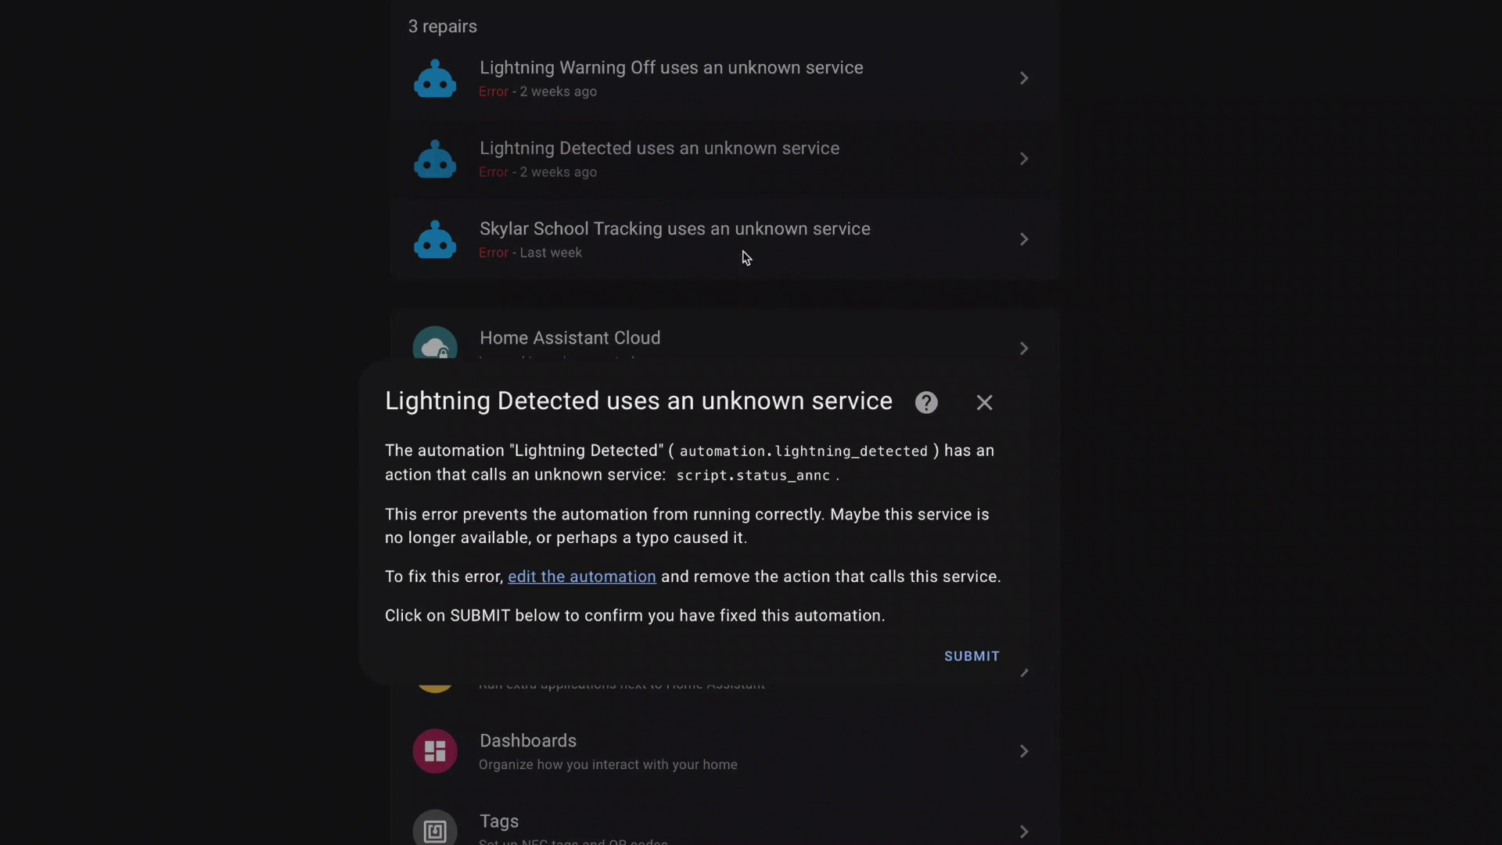
left_click(971, 657)
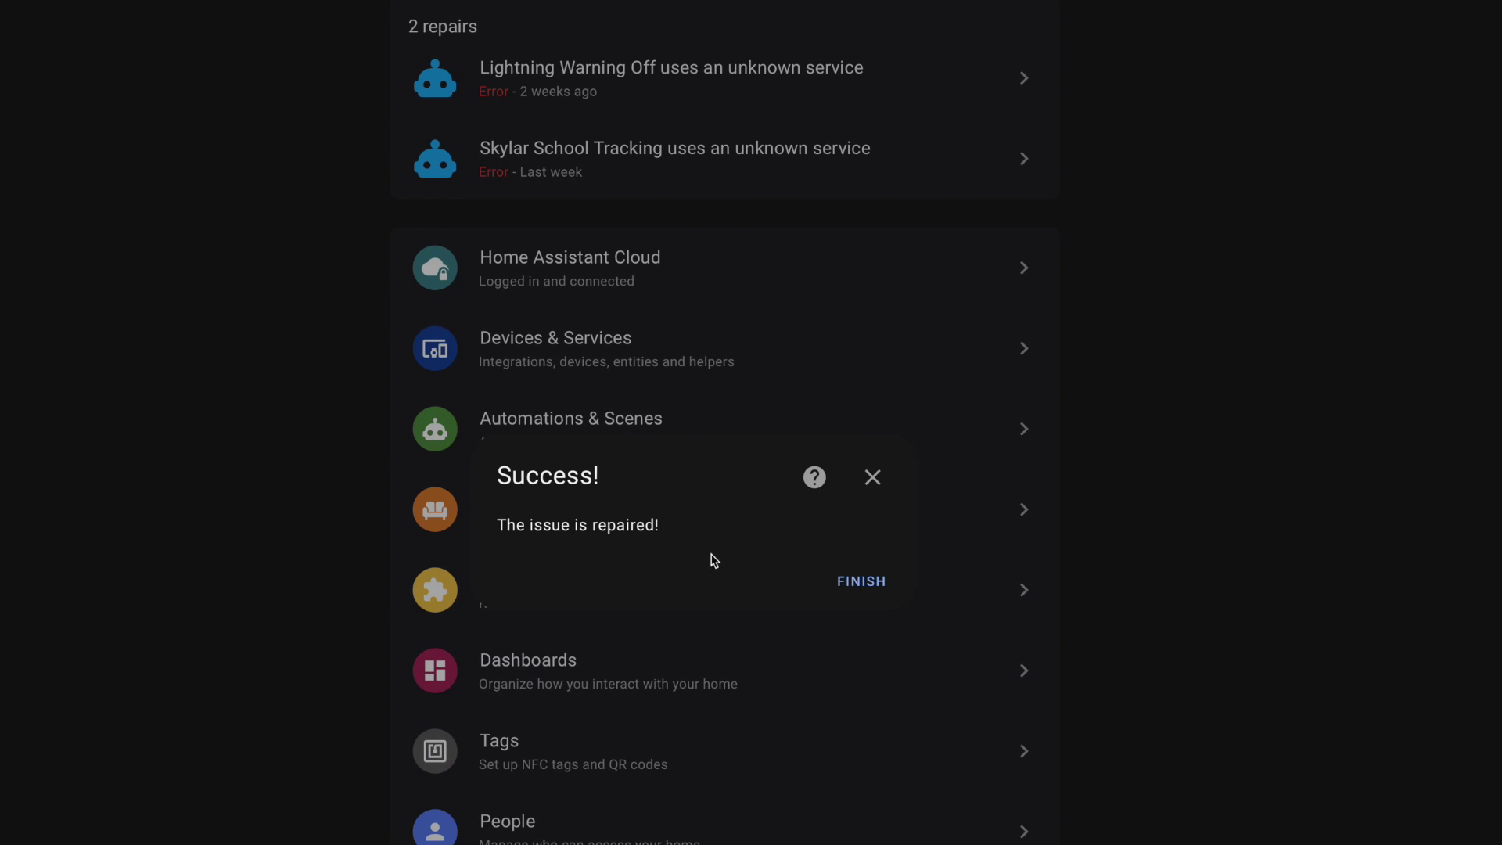
left_click(845, 583)
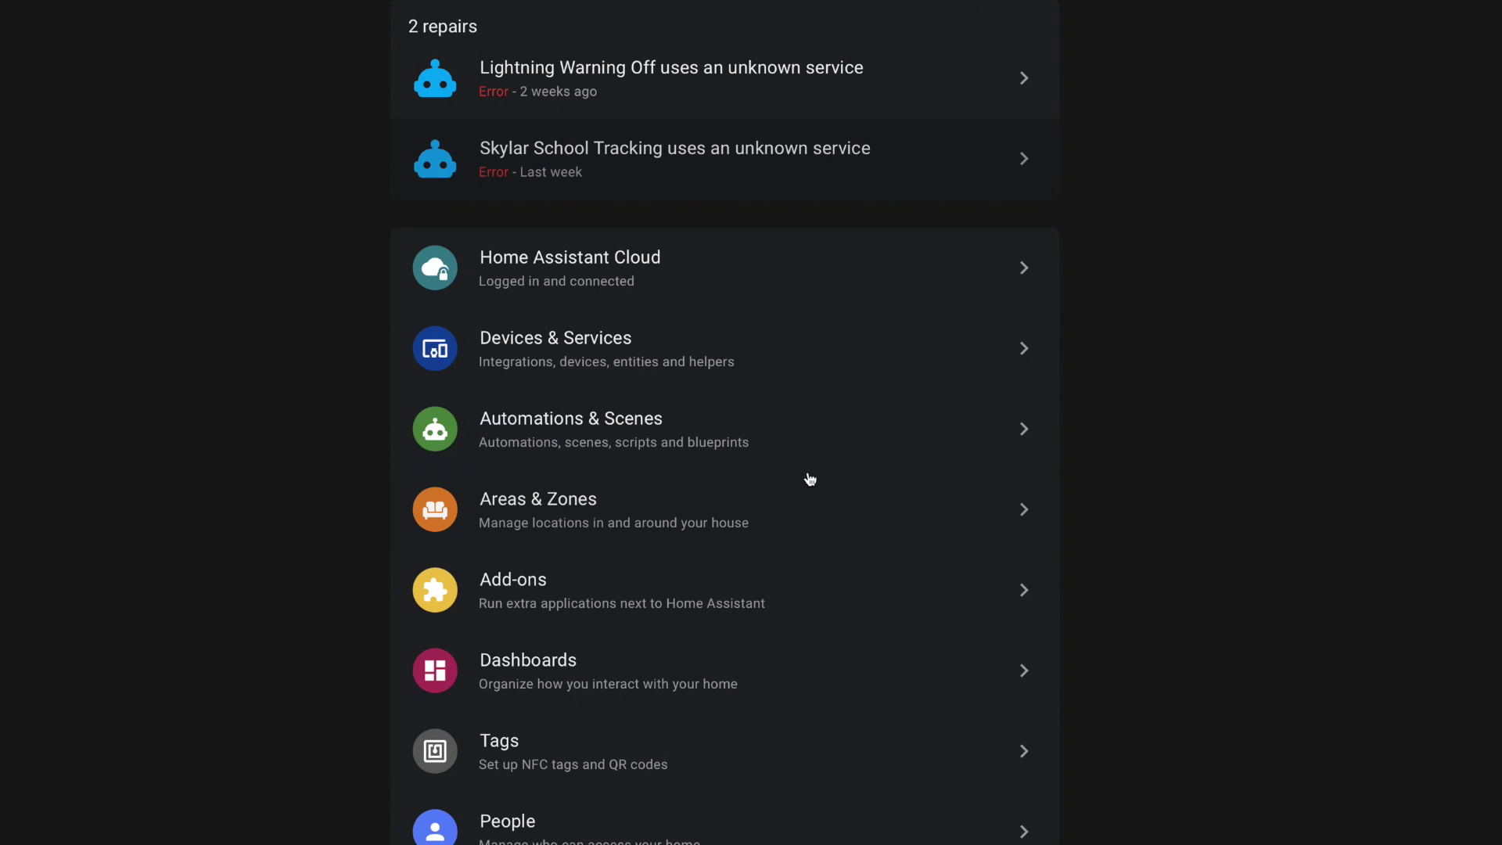